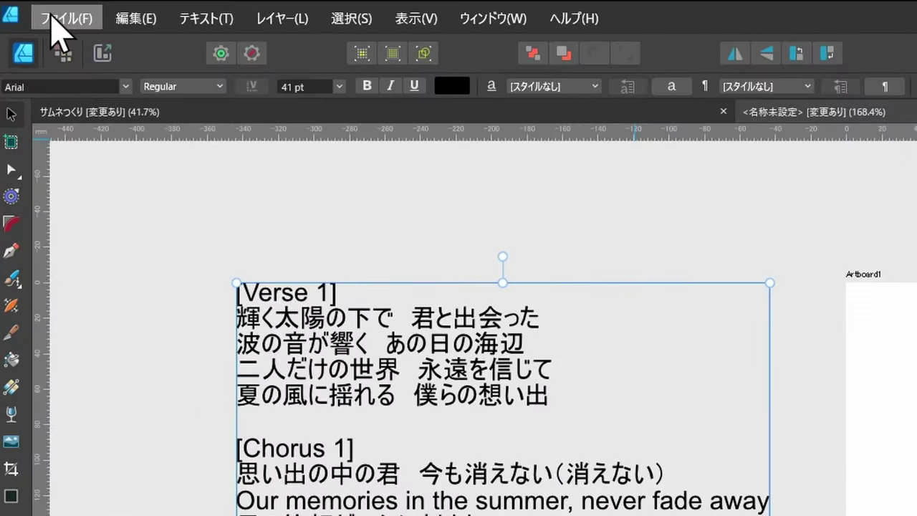
# Create a portrait A4 (210 × 297 mm) document with Create artboard ticked.
pyautogui.click(29, 7)
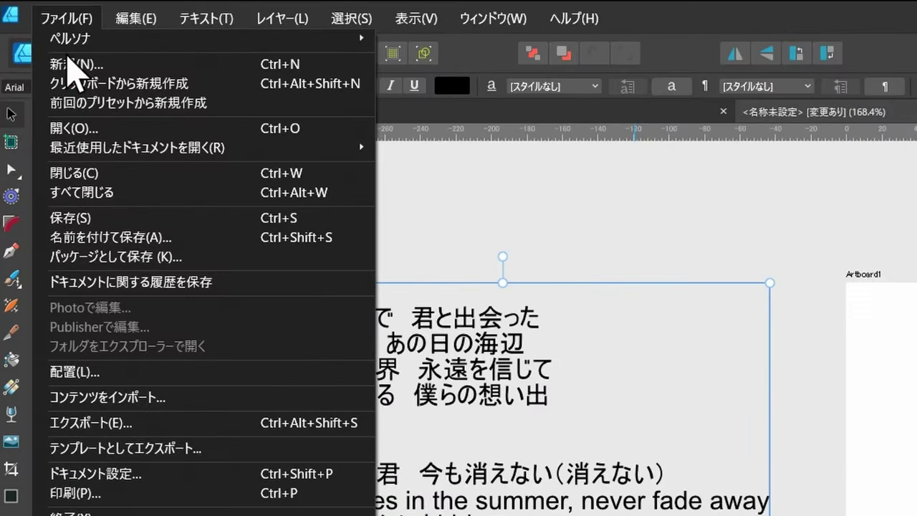
pyautogui.press('Escape')
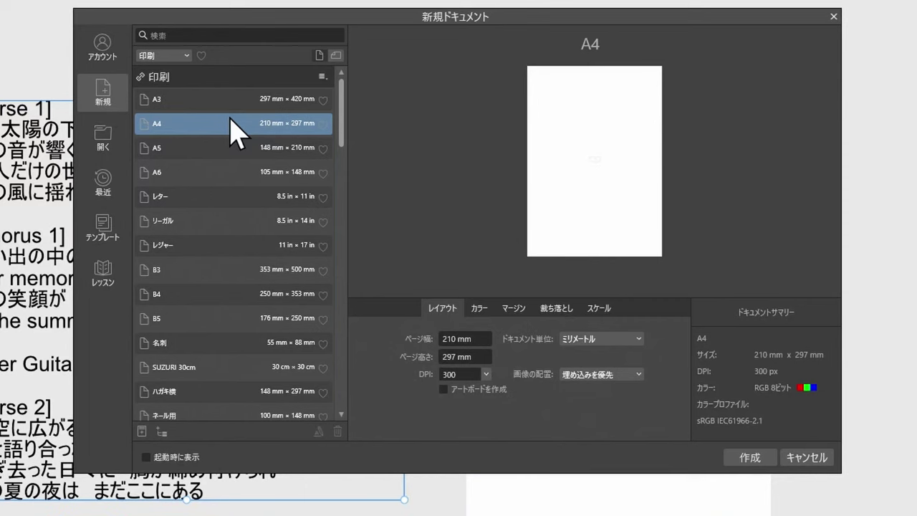
pyautogui.click(320, 56)
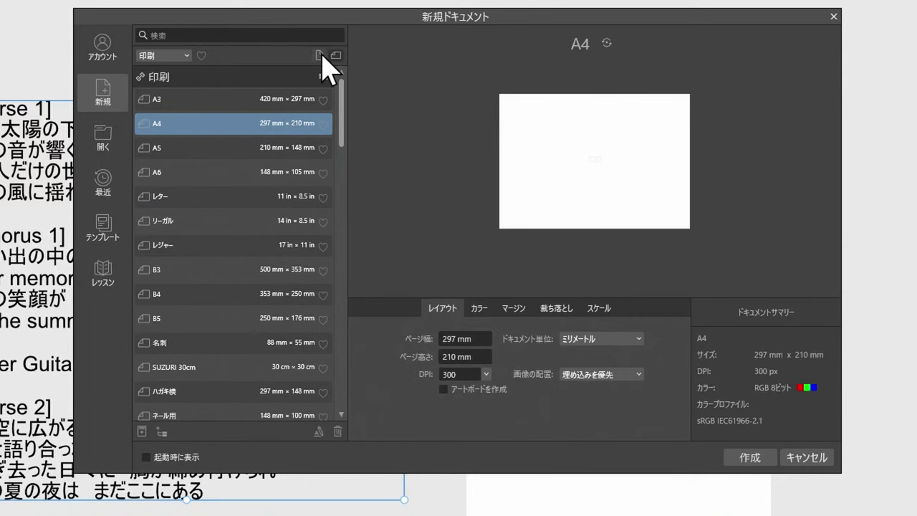
pyautogui.click(320, 55)
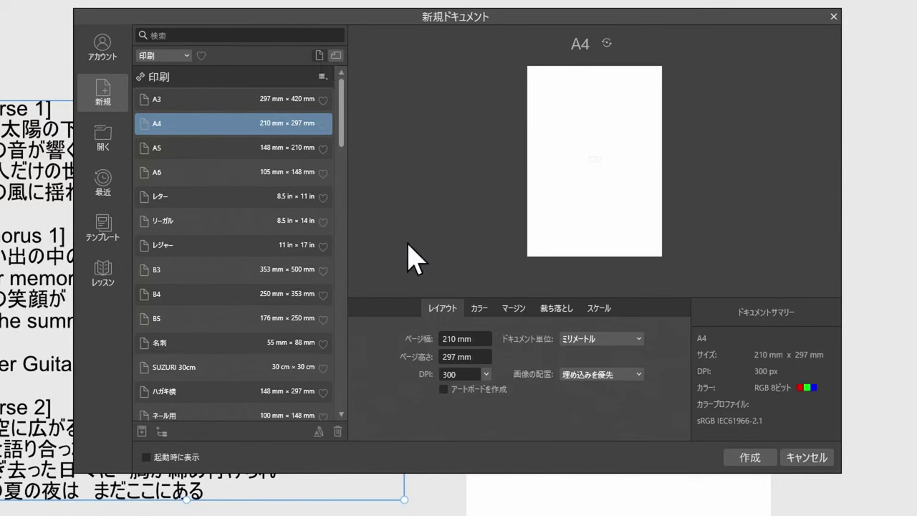
pyautogui.click(443, 389)
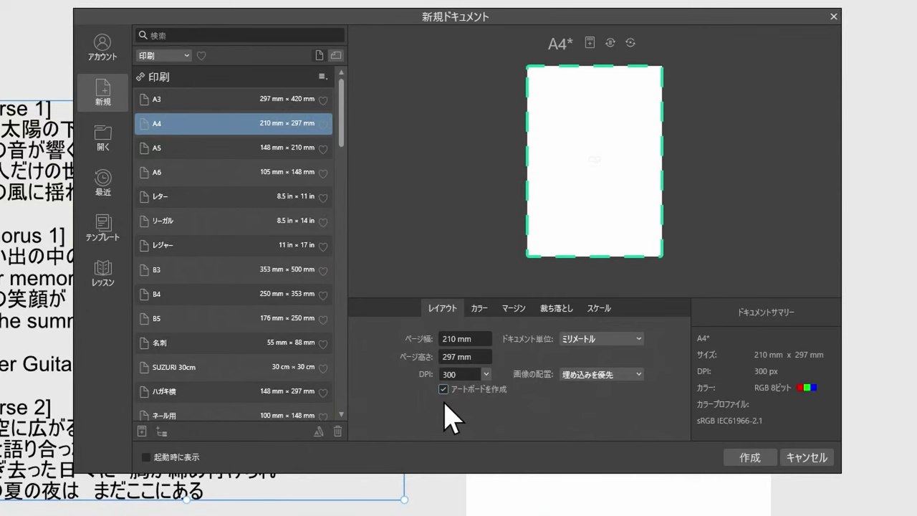
pyautogui.click(745, 462)
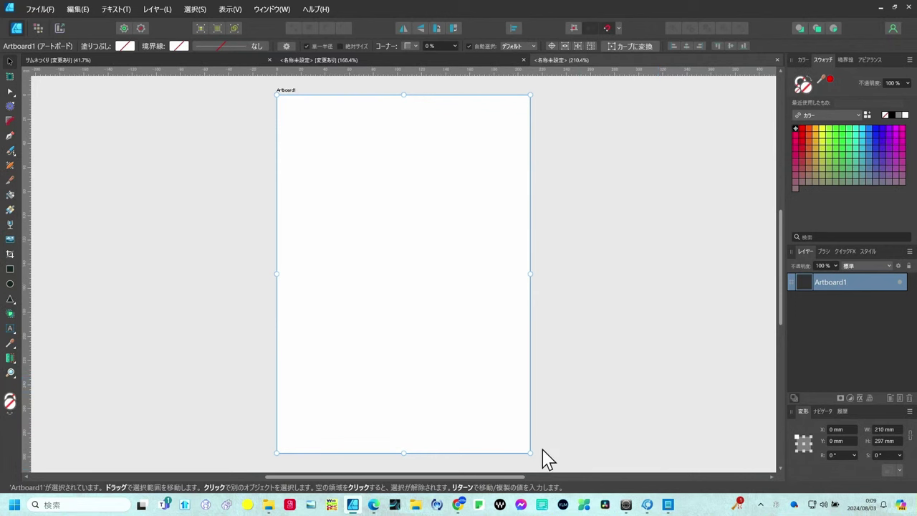
# In the ChatGPT chat, select and copy the generated lyrics from Verse 1 through Verse 2.
pyautogui.click(459, 503)
pyautogui.click(305, 302)
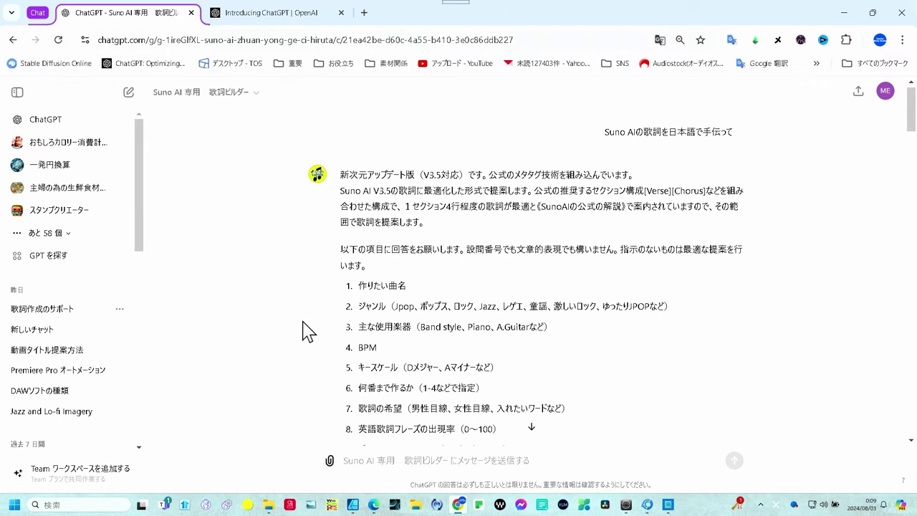
pyautogui.scroll(1, 303, 335)
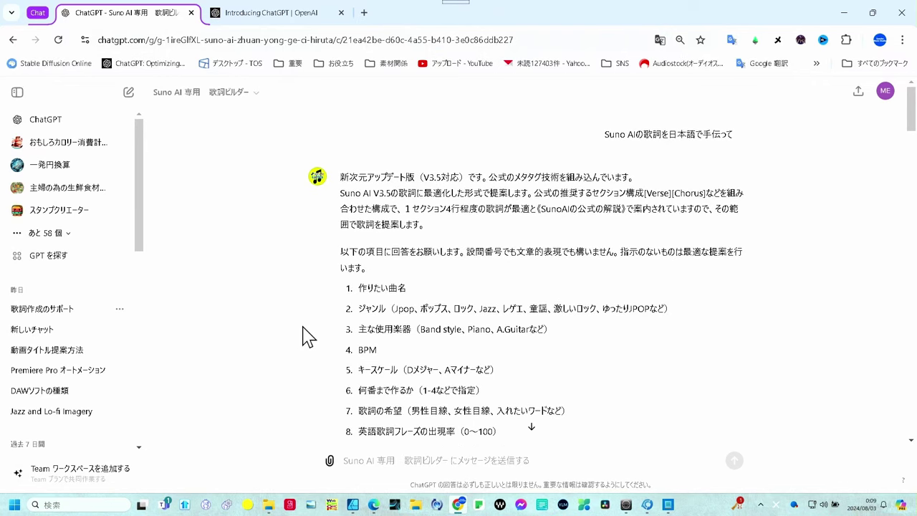
pyautogui.scroll(-1, 304, 335)
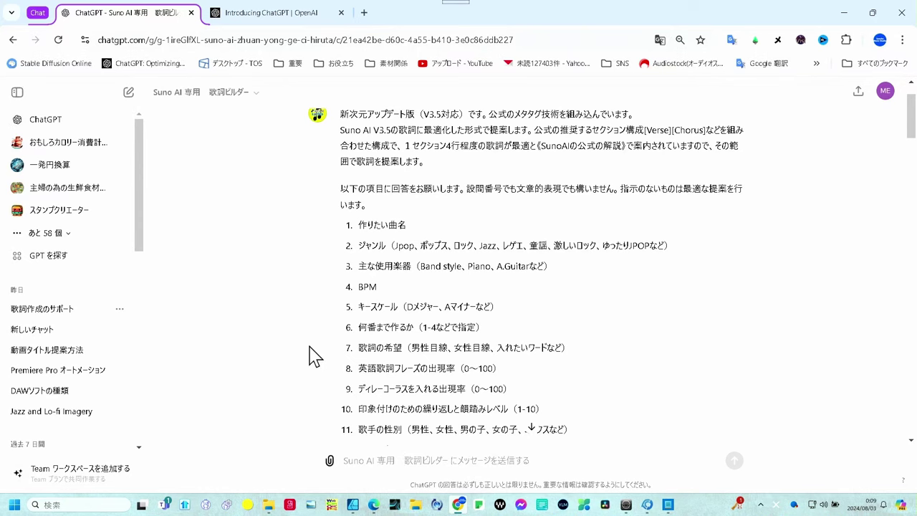
pyautogui.scroll(-3, 310, 356)
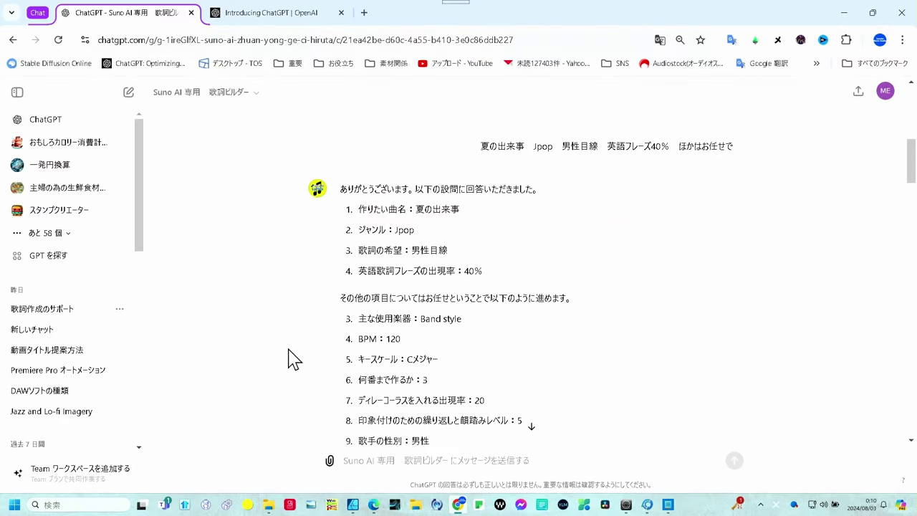
pyautogui.scroll(-2, 294, 359)
pyautogui.scroll(-5, 294, 360)
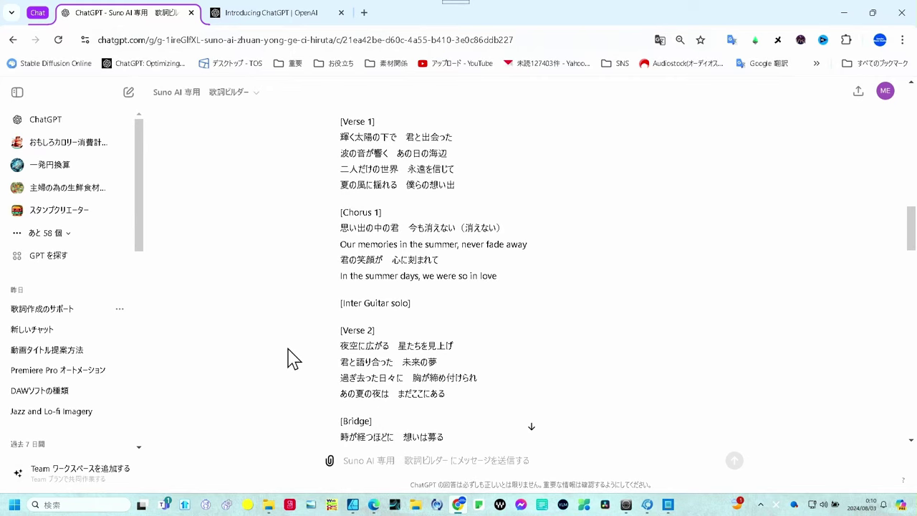
pyautogui.scroll(-1, 293, 360)
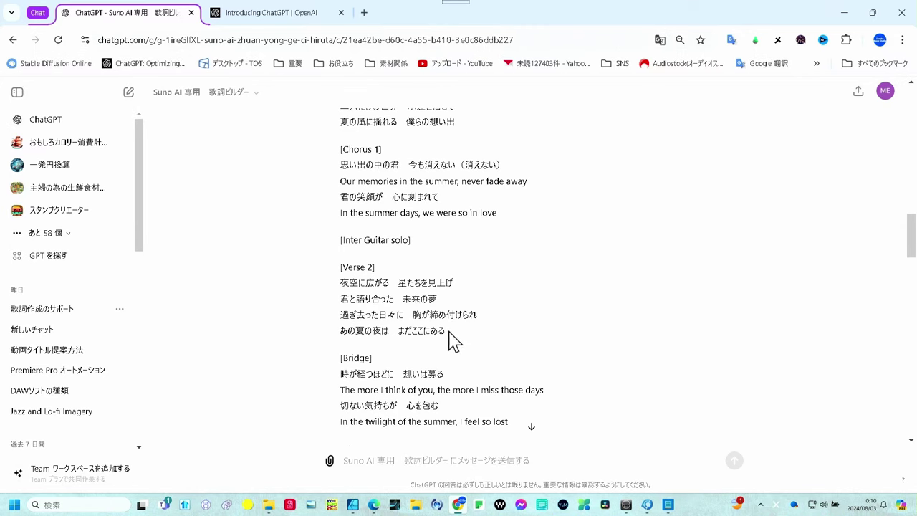
pyautogui.moveTo(449, 331); pyautogui.dragTo(349, 90)
pyautogui.click(843, 12)
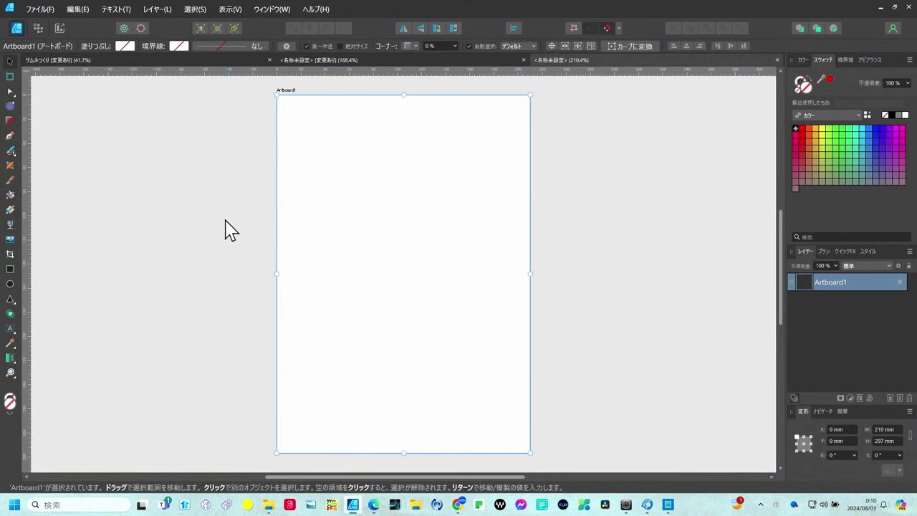
# Paste the copied lyrics as 47 pt artistic text to the left of Artboard1.
pyautogui.press('space')
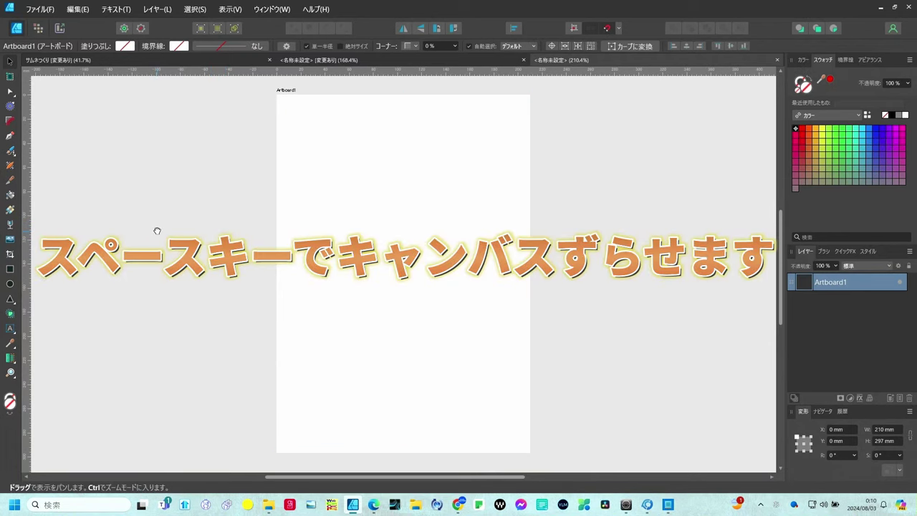
pyautogui.moveTo(157, 231); pyautogui.dragTo(338, 231)
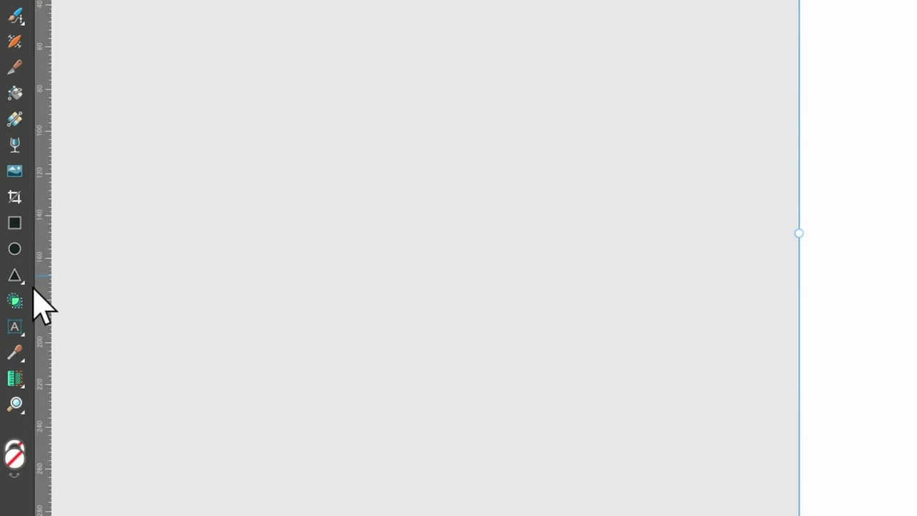
pyautogui.click(10, 330)
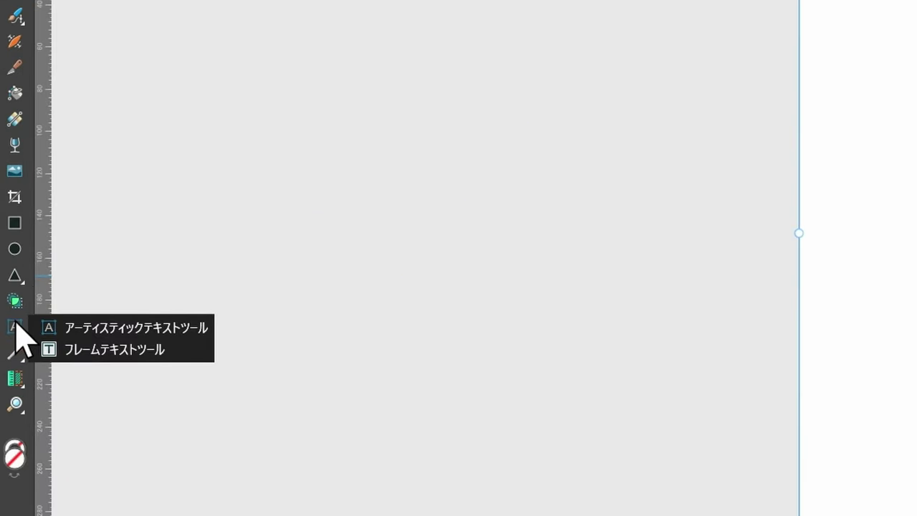
pyautogui.click(72, 328)
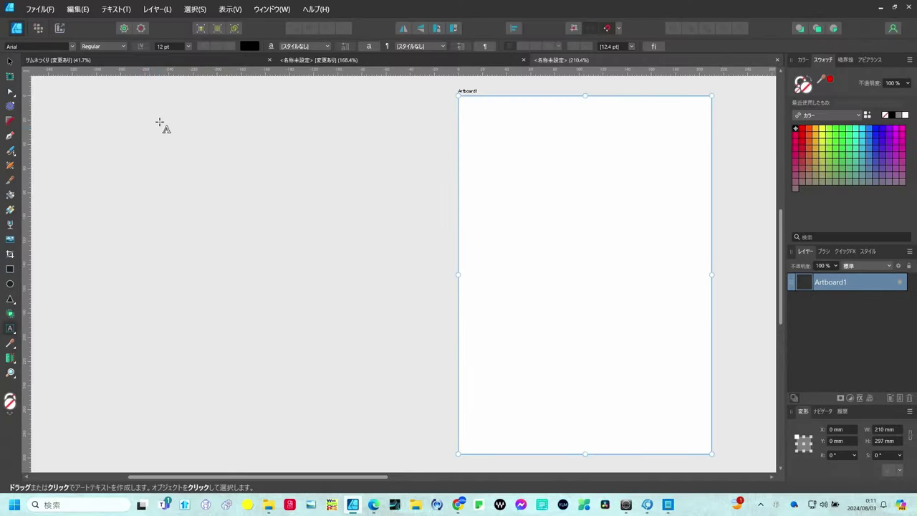
pyautogui.moveTo(162, 121); pyautogui.dragTo(172, 134)
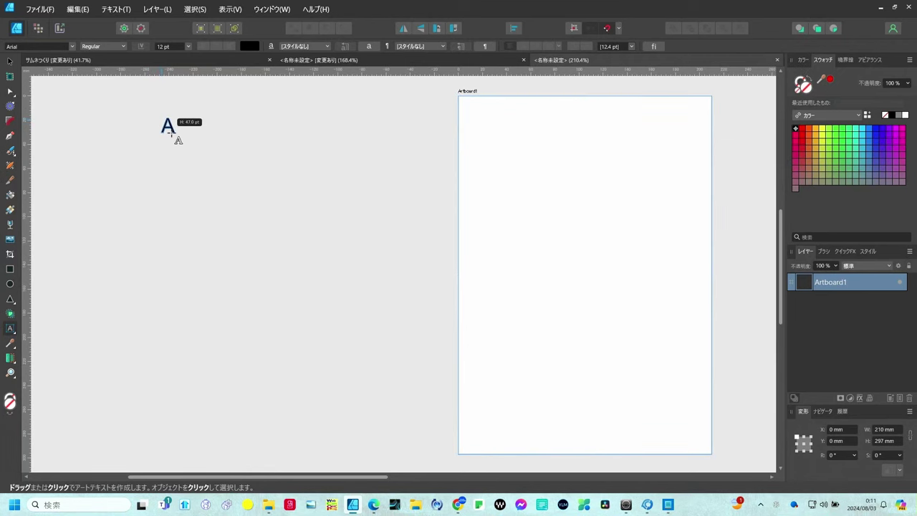
pyautogui.moveTo(172, 134); pyautogui.dragTo(172, 134)
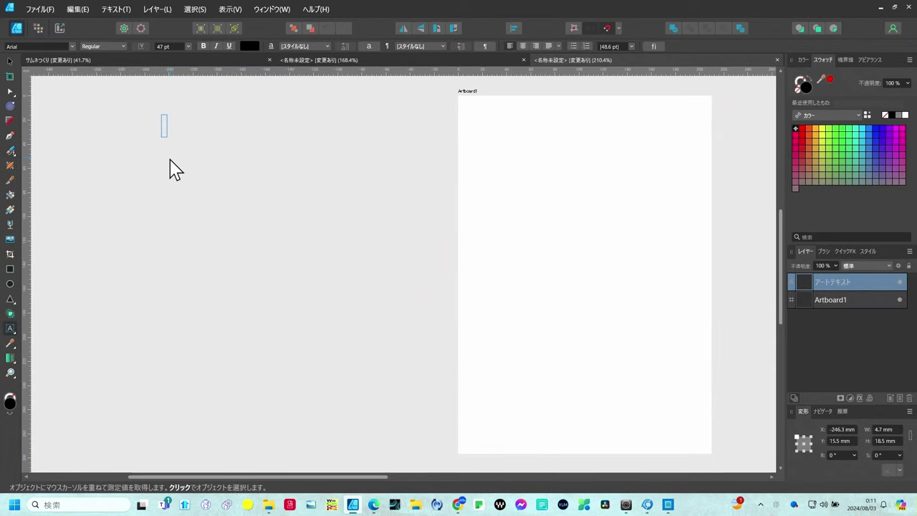
pyautogui.hotkey('ctrl', 'v')
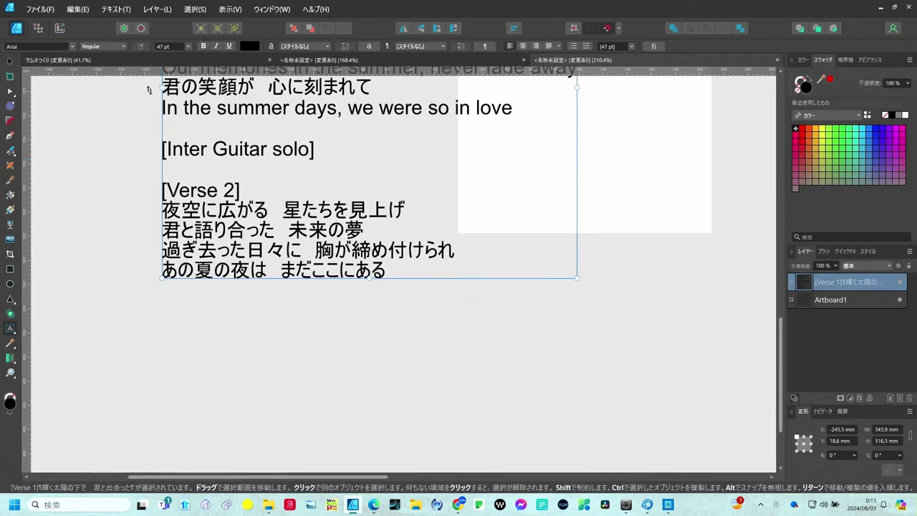
pyautogui.click(10, 61)
pyautogui.scroll(-1, 281, 163)
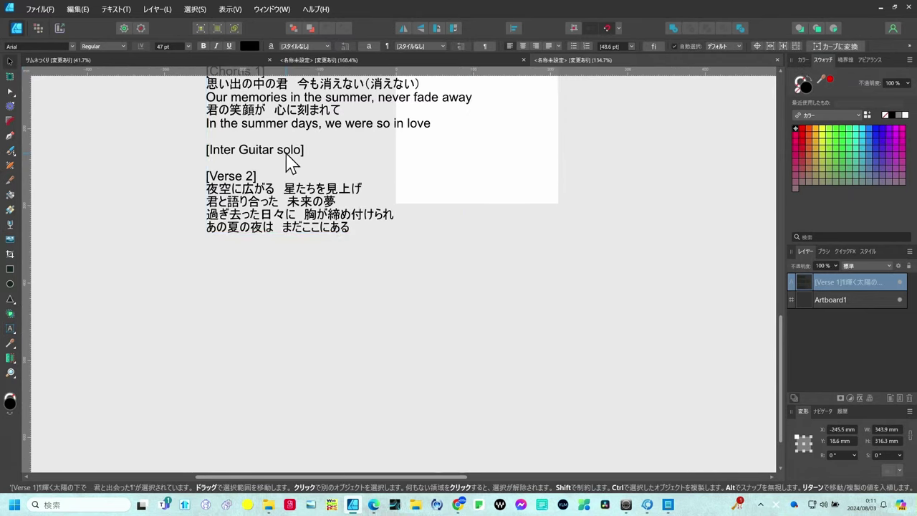
pyautogui.scroll(-1, 243, 333)
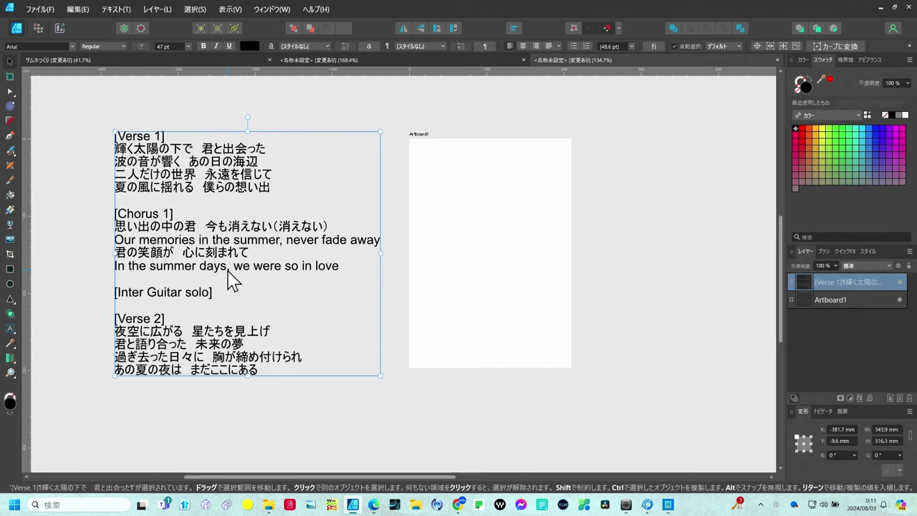
# Switch to the second untitled document (168.4%), which holds the 41 pt lyrics.
pyautogui.click(388, 62)
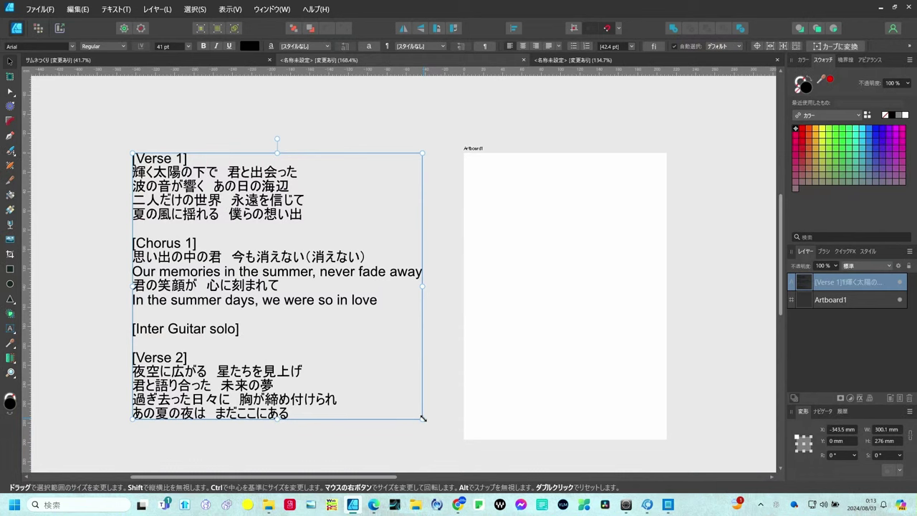
# Scale the lyrics down to about 19.9 pt and place them near Artboard1's top-left.
pyautogui.moveTo(422, 418); pyautogui.dragTo(287, 287)
pyautogui.moveTo(217, 208)
pyautogui.mouseDown()
pyautogui.moveTo(492, 254)
pyautogui.moveTo(557, 229)
pyautogui.mouseUp()
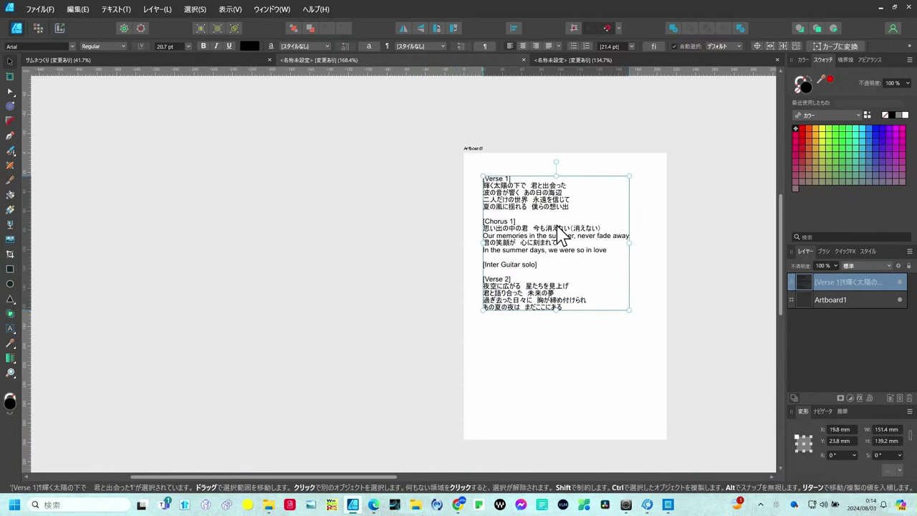
pyautogui.moveTo(557, 229); pyautogui.dragTo(558, 229)
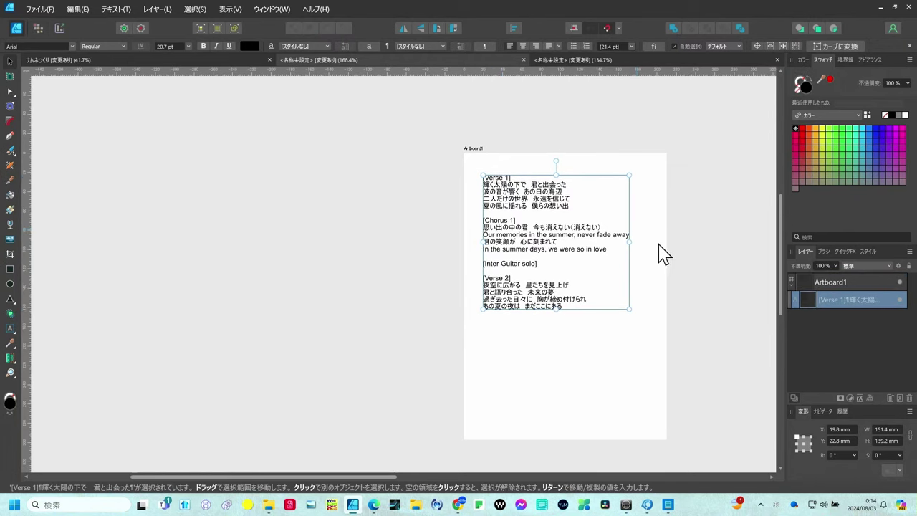
pyautogui.moveTo(628, 308); pyautogui.dragTo(623, 306)
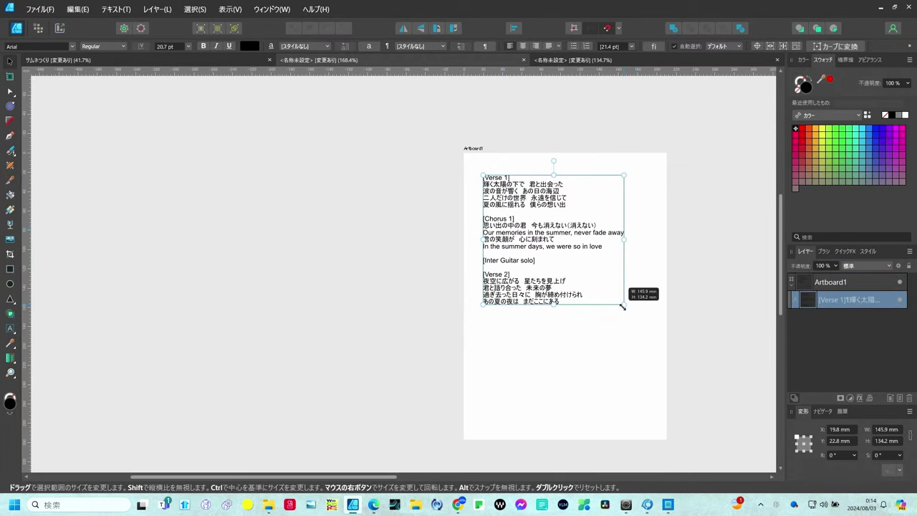
pyautogui.scroll(3, 586, 285)
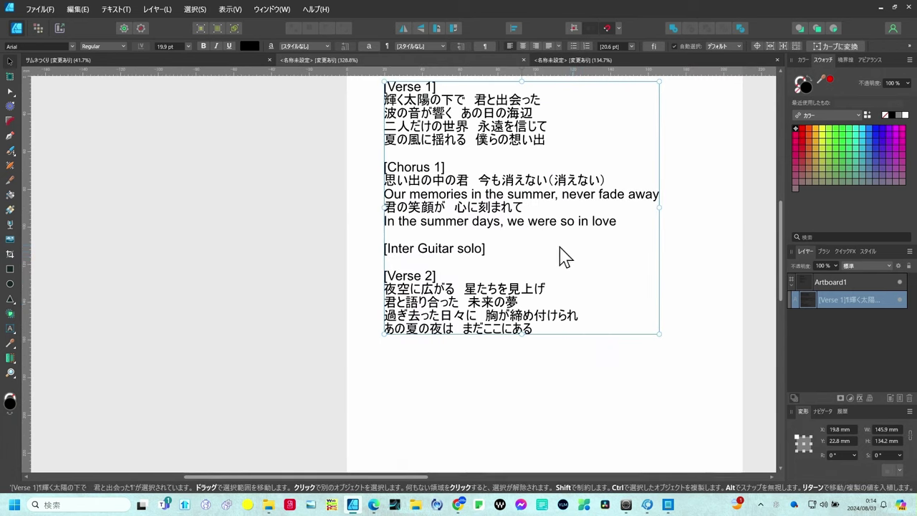
# Delete the [Inter Guitar solo], [Verse 2], [Chorus 1] and [Verse 1] label lines.
pyautogui.doubleClick(485, 248)
pyautogui.moveTo(485, 248); pyautogui.dragTo(375, 248)
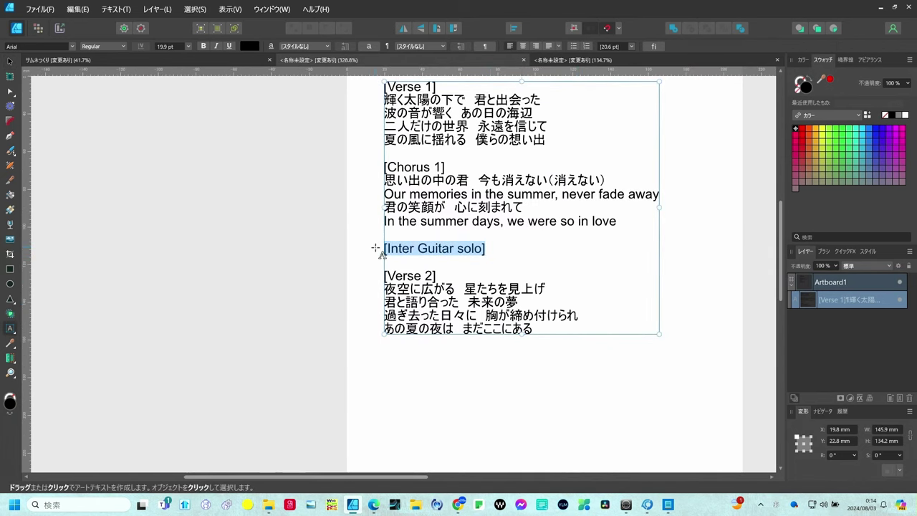
pyautogui.press('Delete')
pyautogui.moveTo(436, 276); pyautogui.dragTo(379, 269)
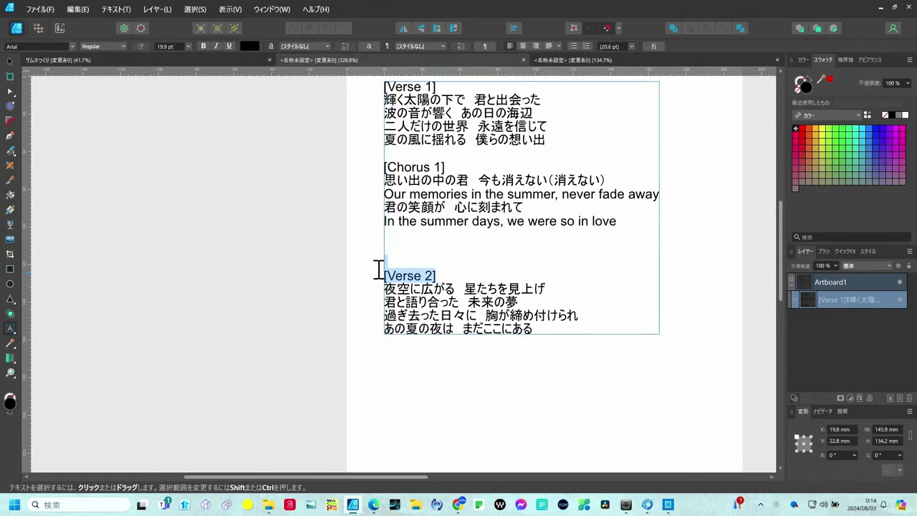
pyautogui.press('Delete')
pyautogui.press('Delete')
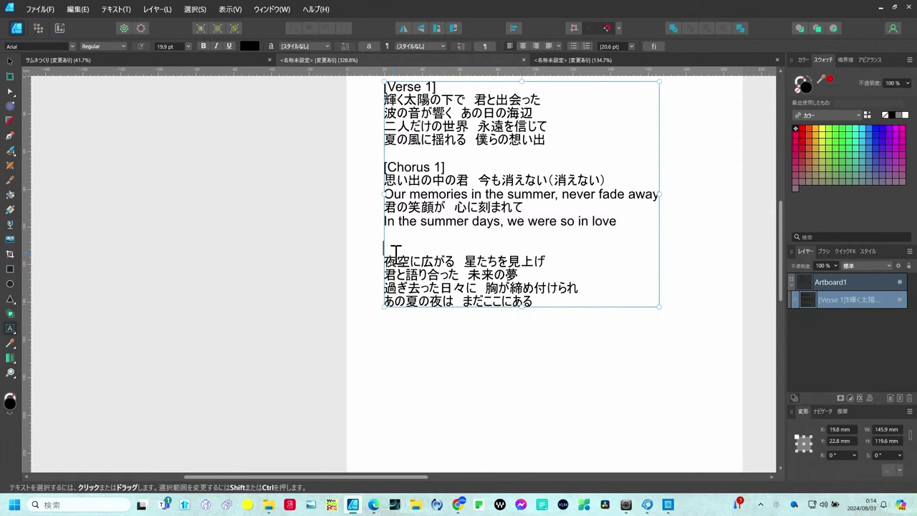
pyautogui.press('BackSpace')
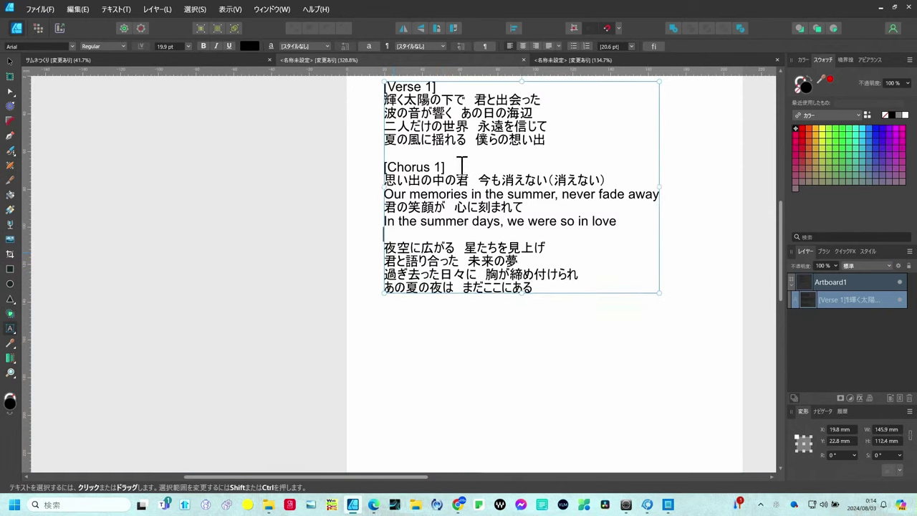
pyautogui.moveTo(462, 164); pyautogui.dragTo(407, 164)
pyautogui.press('Delete')
pyautogui.press('BackSpace')
pyautogui.press('Escape')
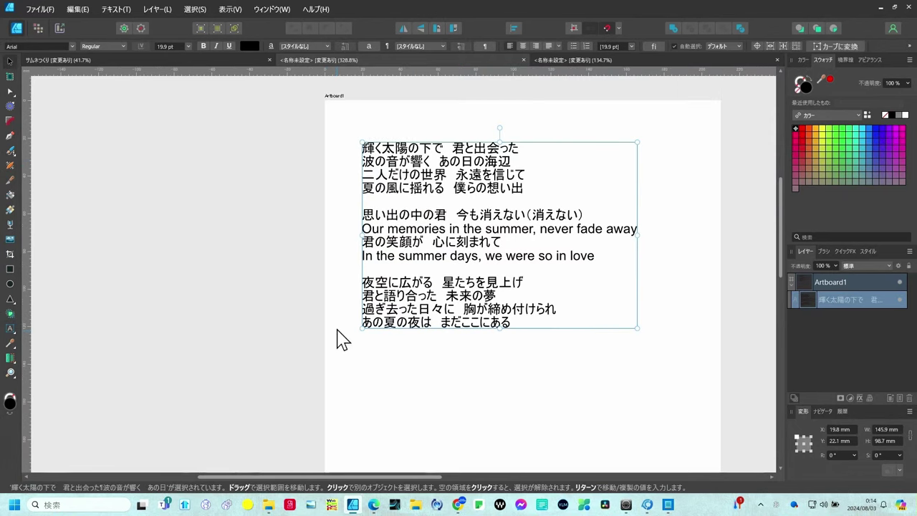
# Scale the lyric frame up to 22.7 pt, about 165.8 × 112.2 mm.
pyautogui.scroll(-2, 339, 319)
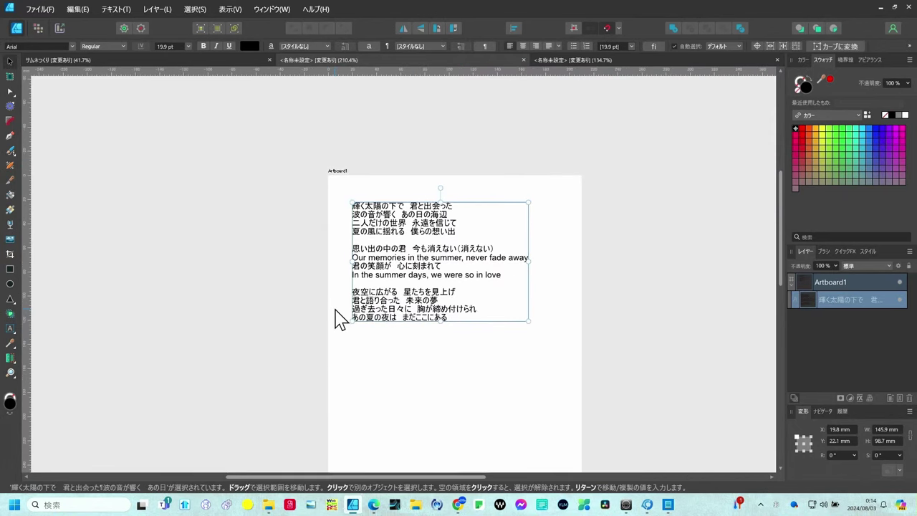
pyautogui.scroll(-1, 368, 340)
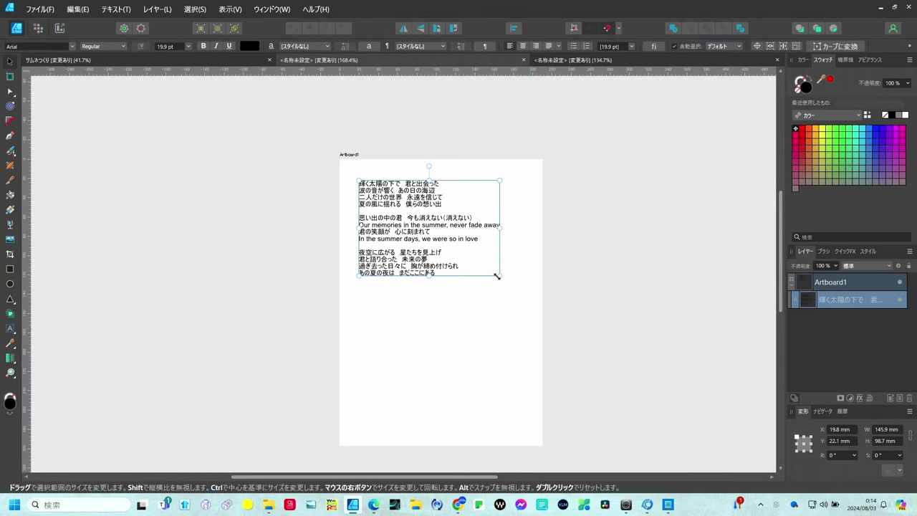
pyautogui.moveTo(497, 275); pyautogui.dragTo(519, 289)
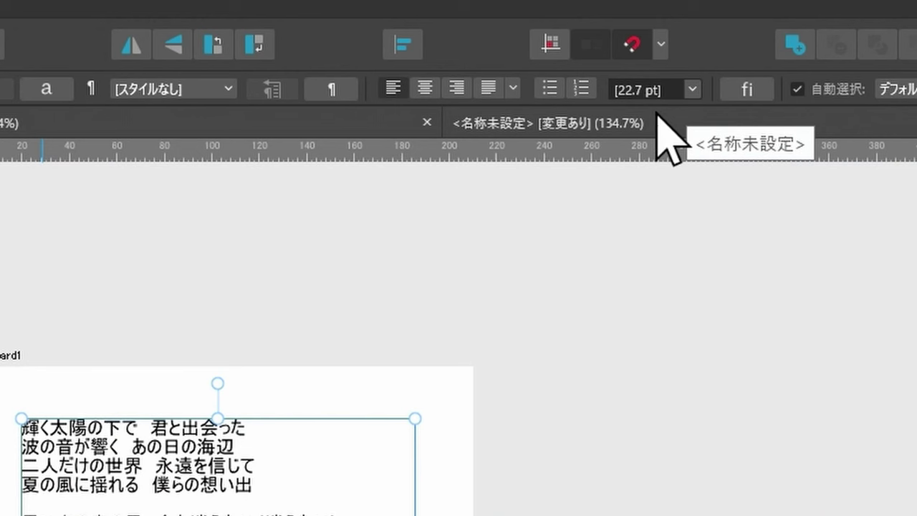
# Set the lyrics' line spacing to 47 pt.
pyautogui.click(648, 89)
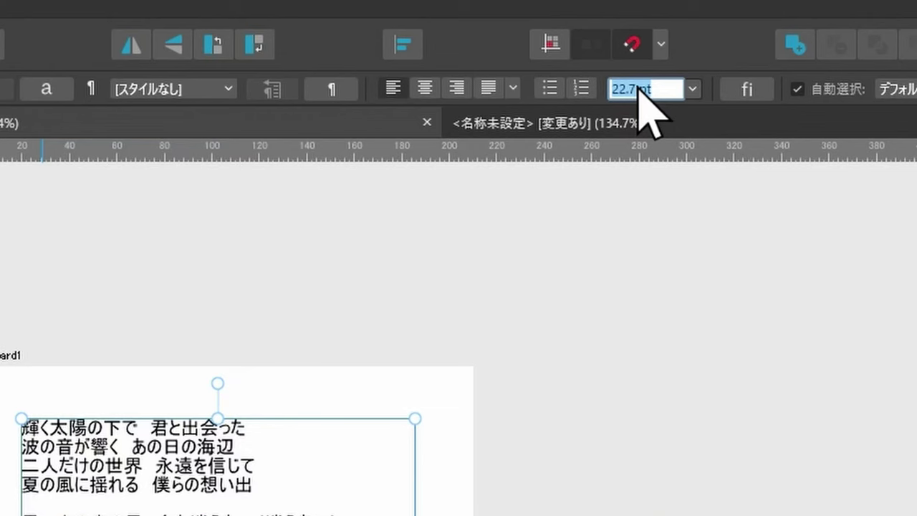
pyautogui.write('47')
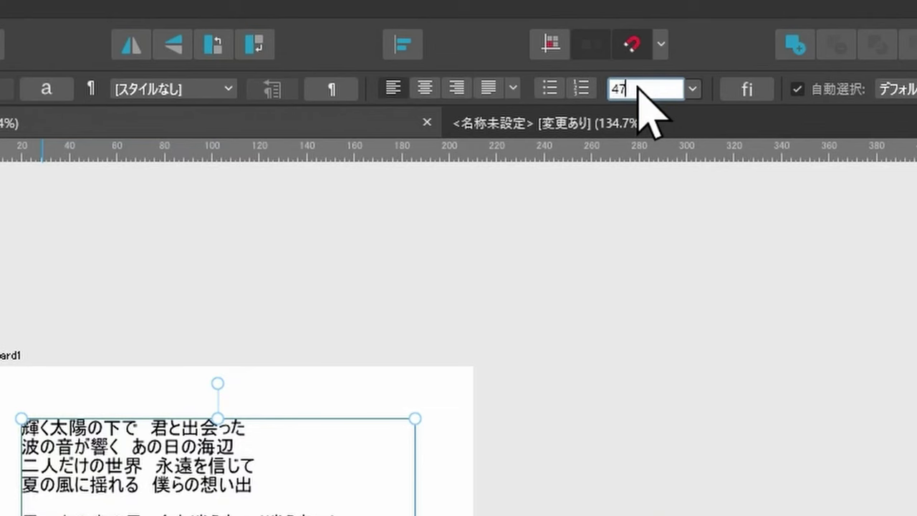
pyautogui.press('Return')
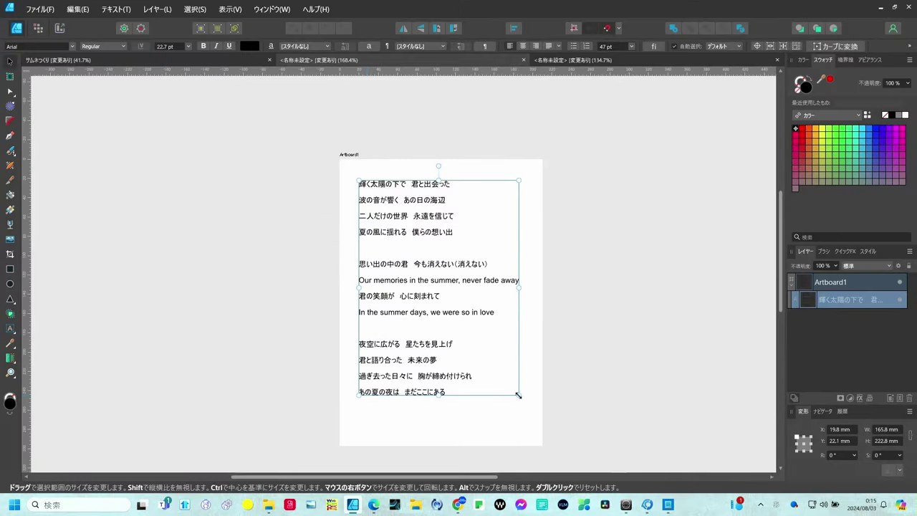
# Enlarge the lyric frame to 171.5 × 230.5 mm (23.4 pt) and shift it lower.
pyautogui.moveTo(518, 395); pyautogui.dragTo(525, 402)
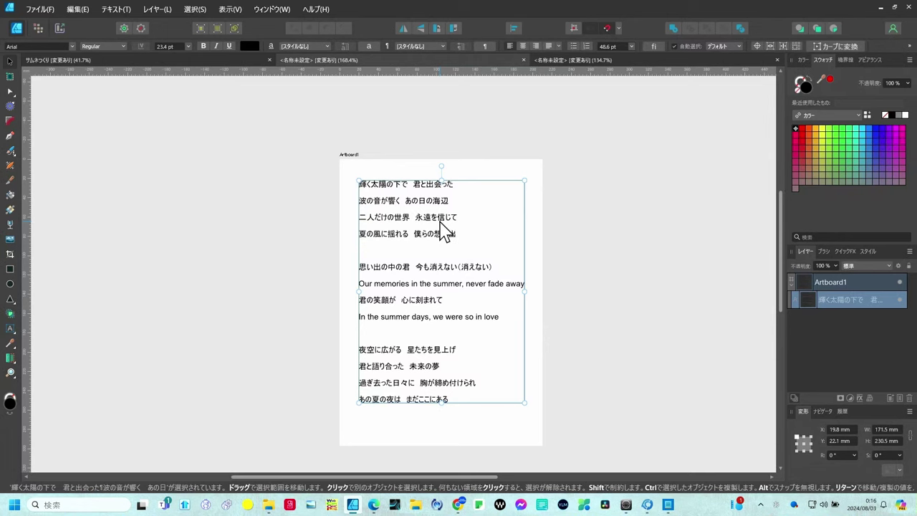
pyautogui.moveTo(440, 222); pyautogui.dragTo(440, 233)
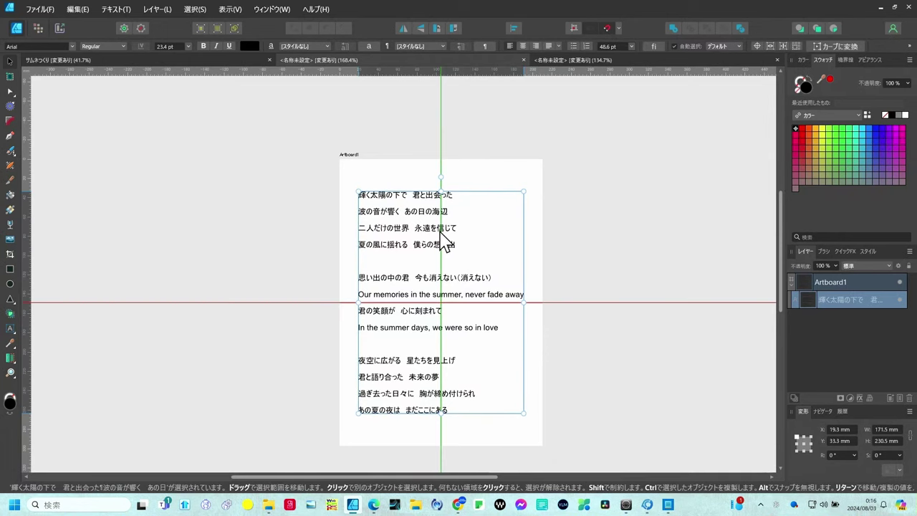
pyautogui.click(573, 254)
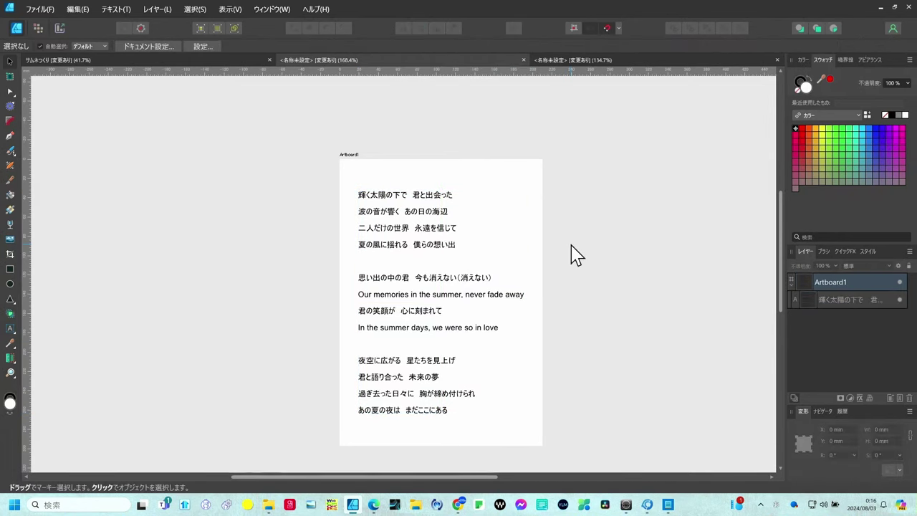
# Alt-drag a copy of the lyrics to the right of Artboard1, keeping the original selected.
pyautogui.click(448, 232)
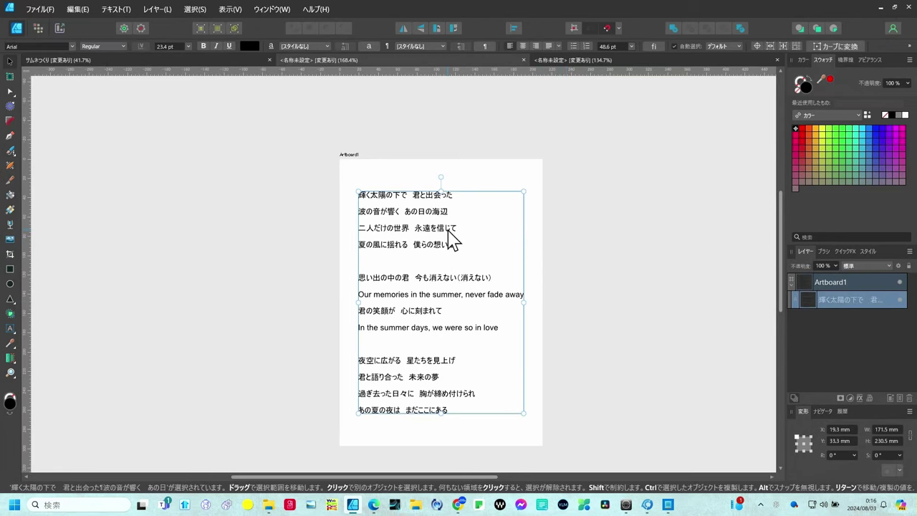
pyautogui.moveTo(451, 240); pyautogui.dragTo(671, 242)
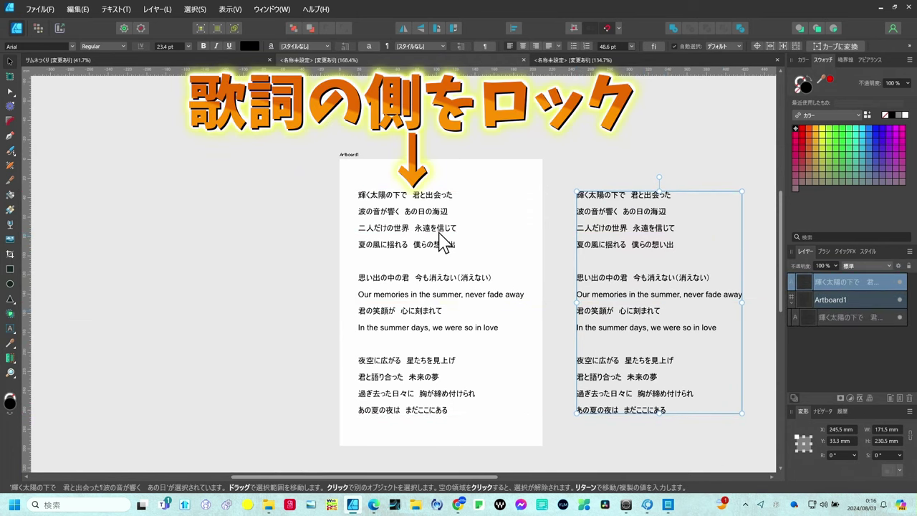
pyautogui.click(440, 233)
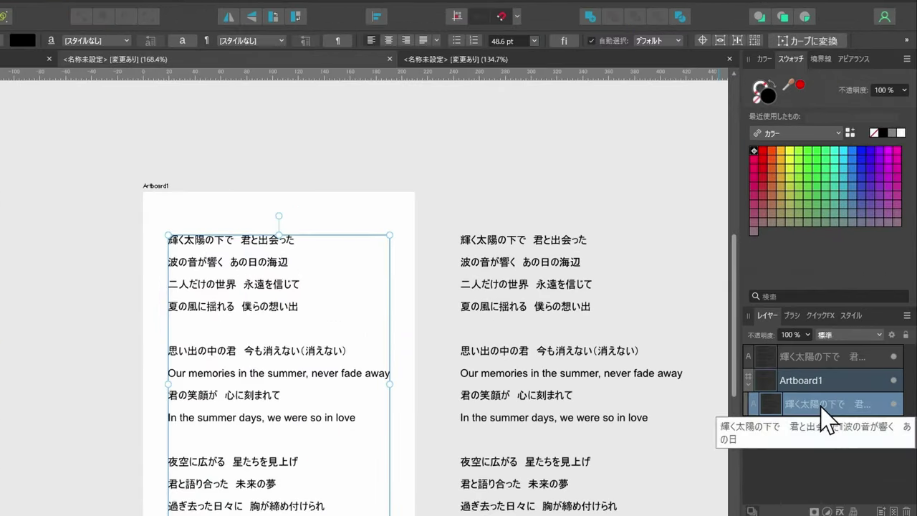
# Lock the original lyrics layer with ロック, then select the duplicate beside the artboard.
pyautogui.rightClick(822, 409)
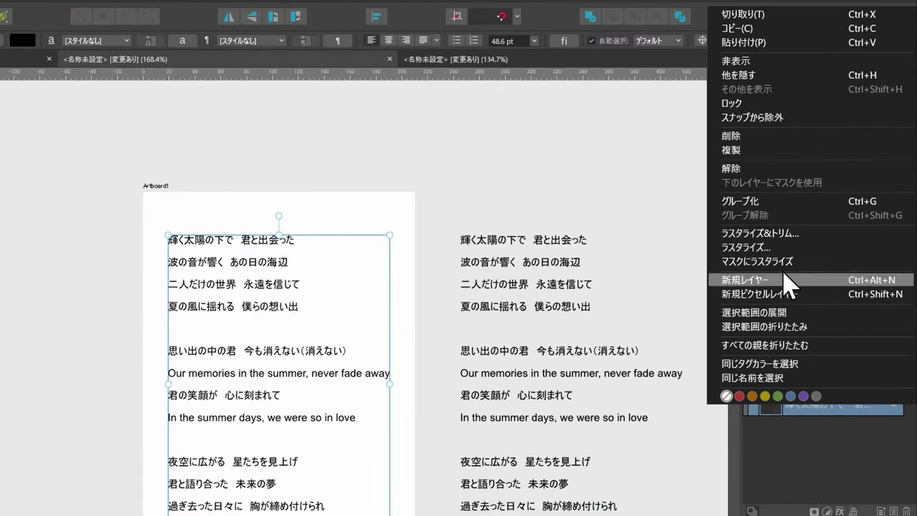
pyautogui.click(748, 106)
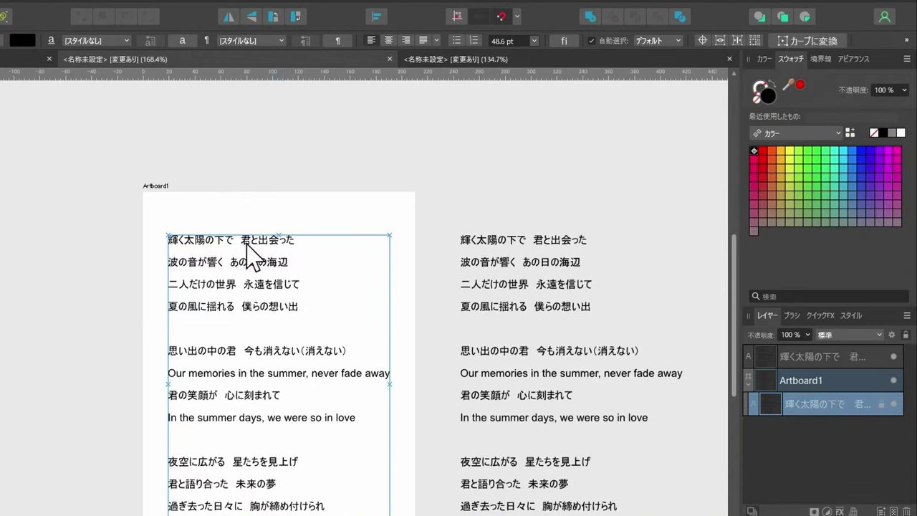
pyautogui.click(435, 352)
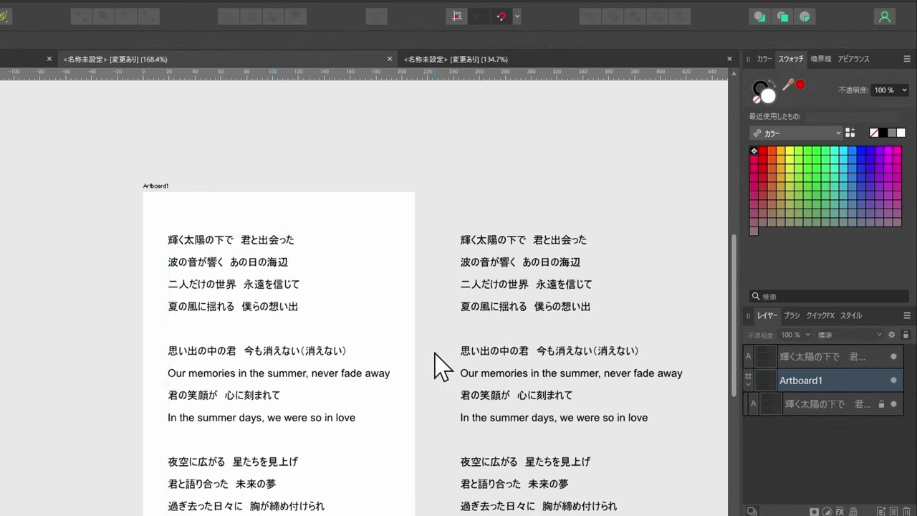
pyautogui.click(485, 316)
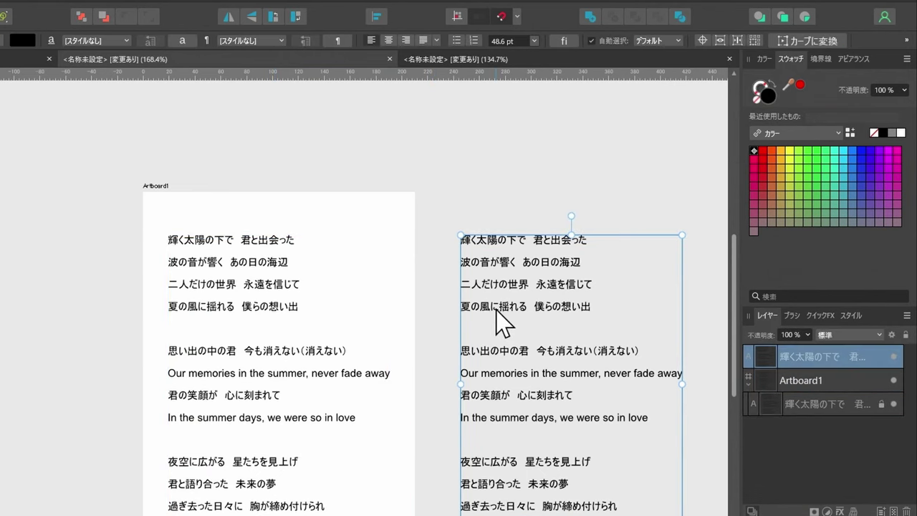
# Place the duplicate lyrics over the original on Artboard1, offset just below each original line.
pyautogui.moveTo(494, 308)
pyautogui.mouseDown()
pyautogui.moveTo(348, 297)
pyautogui.moveTo(246, 311)
pyautogui.moveTo(227, 300)
pyautogui.moveTo(250, 305)
pyautogui.moveTo(205, 307)
pyautogui.moveTo(195, 296)
pyautogui.mouseUp()
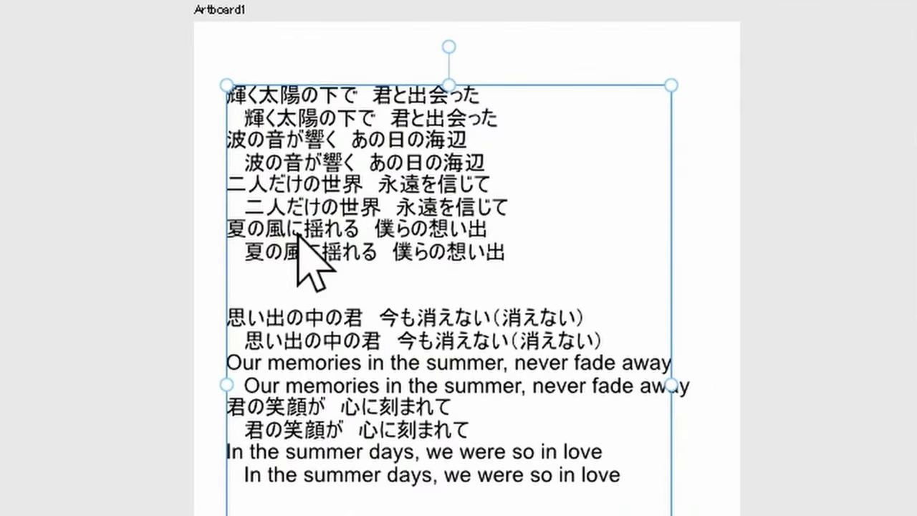
pyautogui.moveTo(298, 235); pyautogui.dragTo(296, 235)
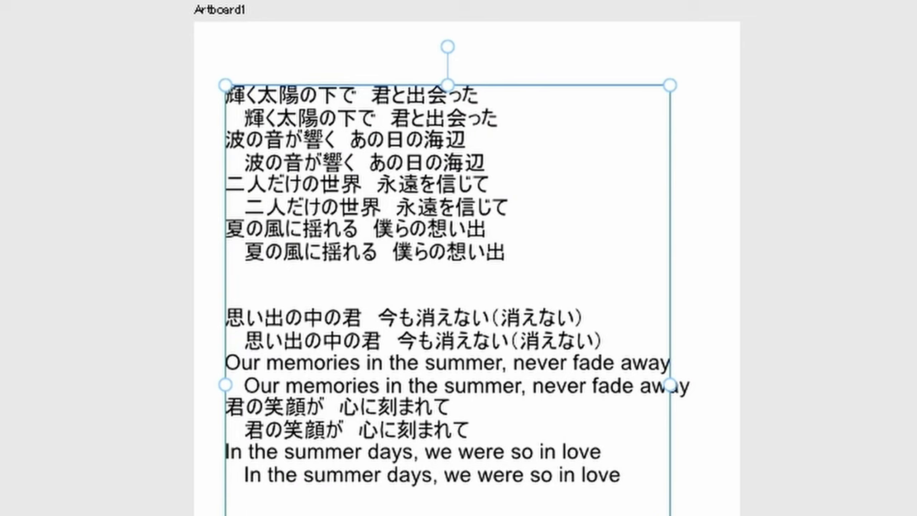
pyautogui.press('Left')
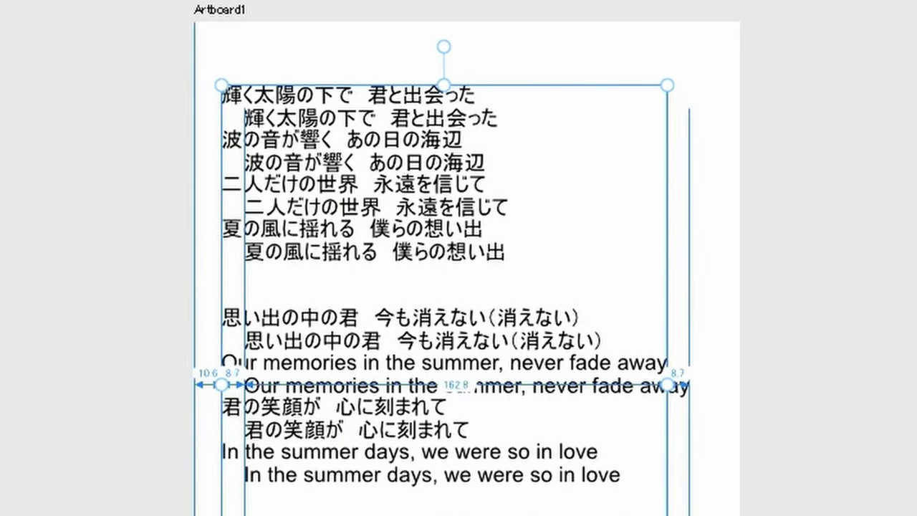
pyautogui.press('Left')
pyautogui.press('Left')
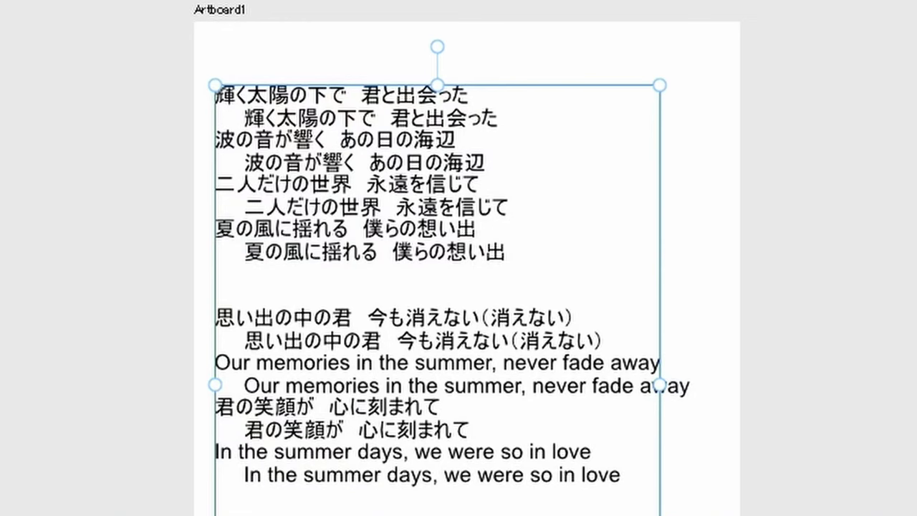
pyautogui.press('Down')
pyautogui.press('Down')
pyautogui.press('Down')
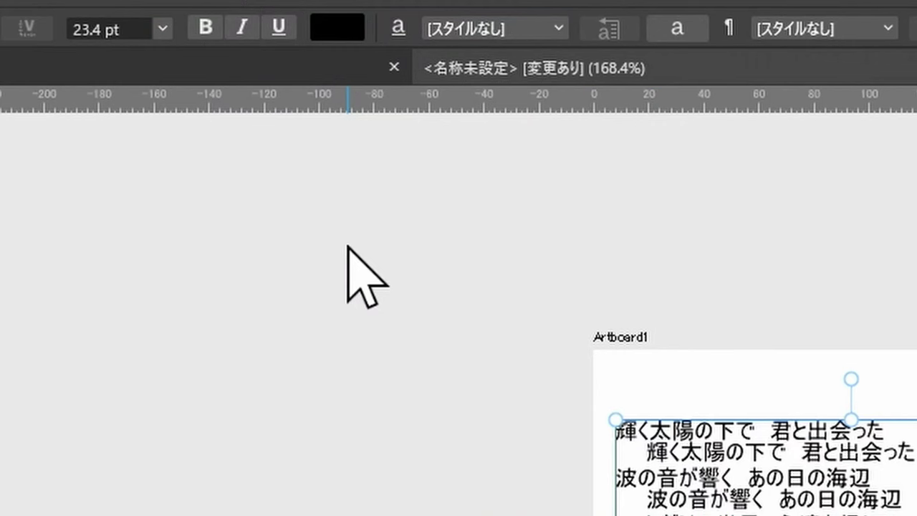
# Nudge the duplicate lyrics up slightly and set their font size to 19 pt.
pyautogui.press('Up')
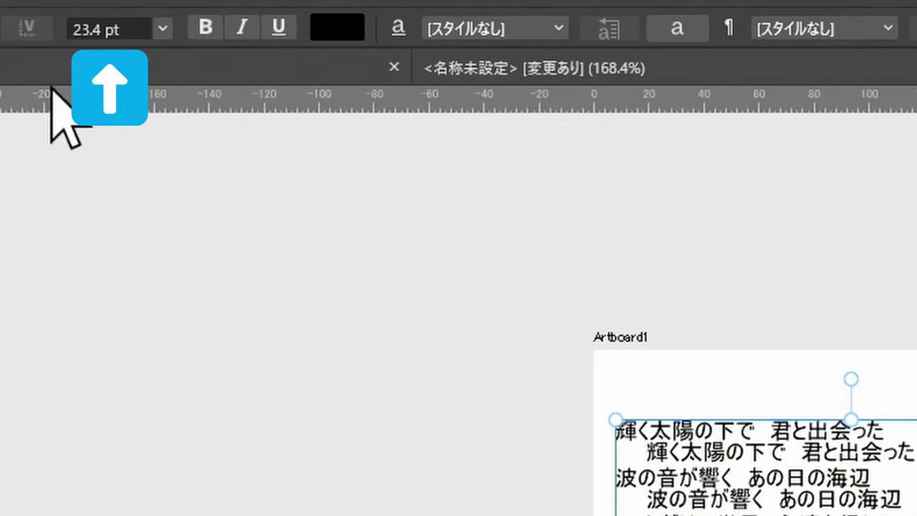
pyautogui.click(122, 30)
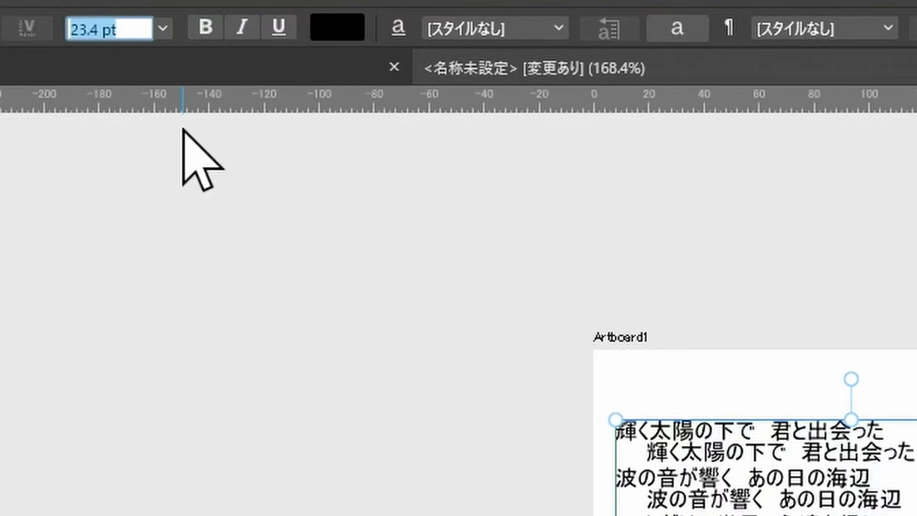
pyautogui.write('19')
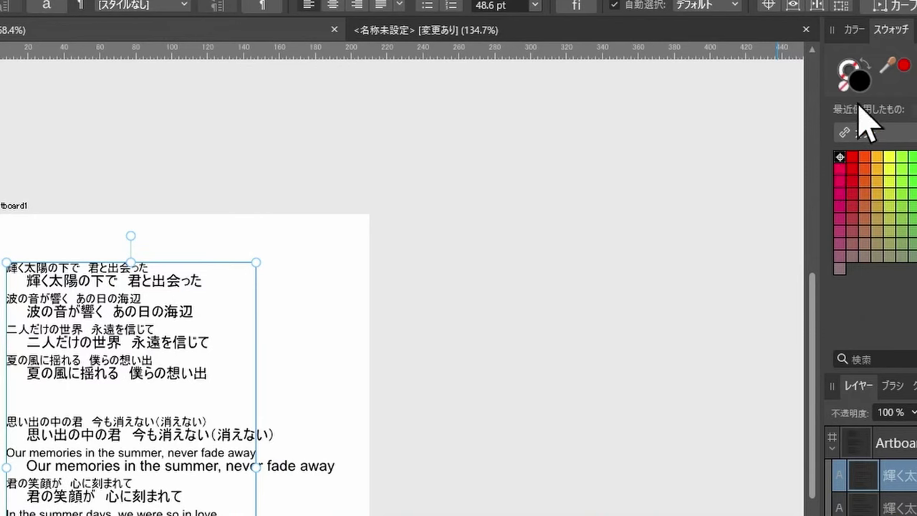
# Color the small lyric lines red and zoom in on the text.
pyautogui.click(852, 159)
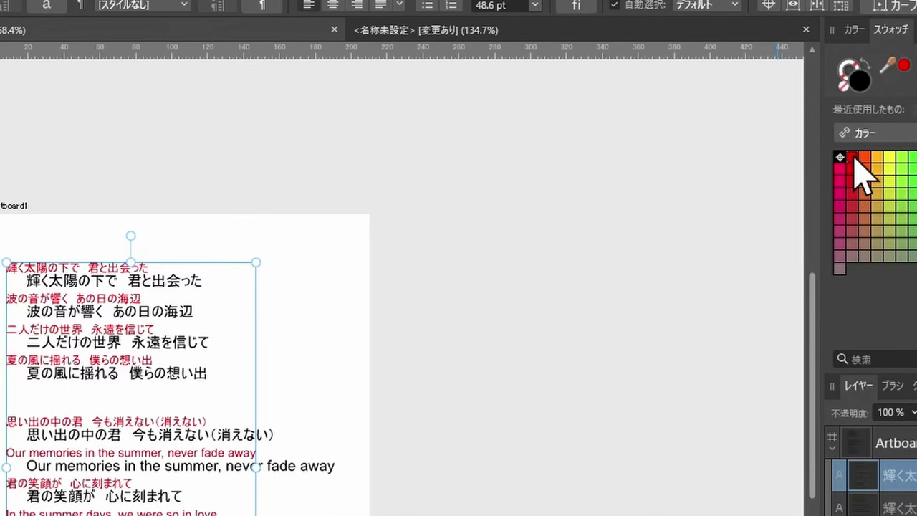
pyautogui.hotkey('ctrl', '+')
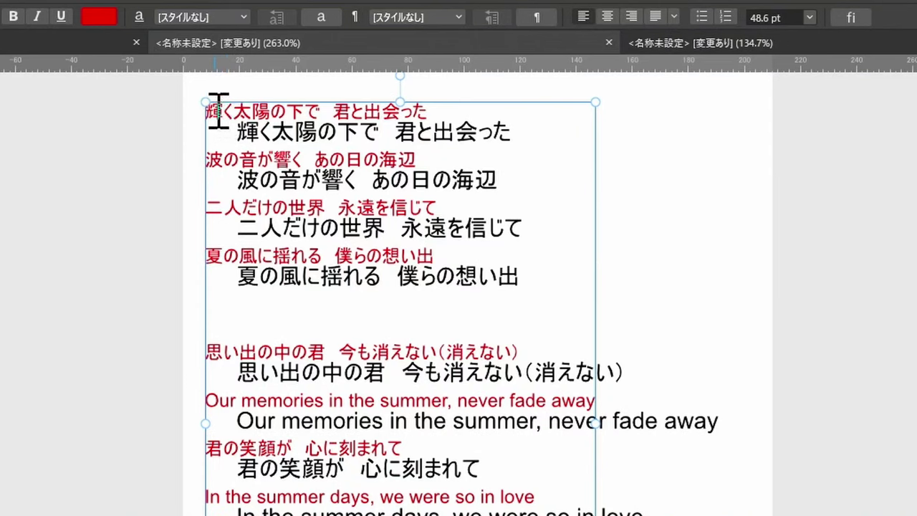
# Replace the first red lyric line with the chords C and Am.
pyautogui.moveTo(218, 111); pyautogui.dragTo(467, 111)
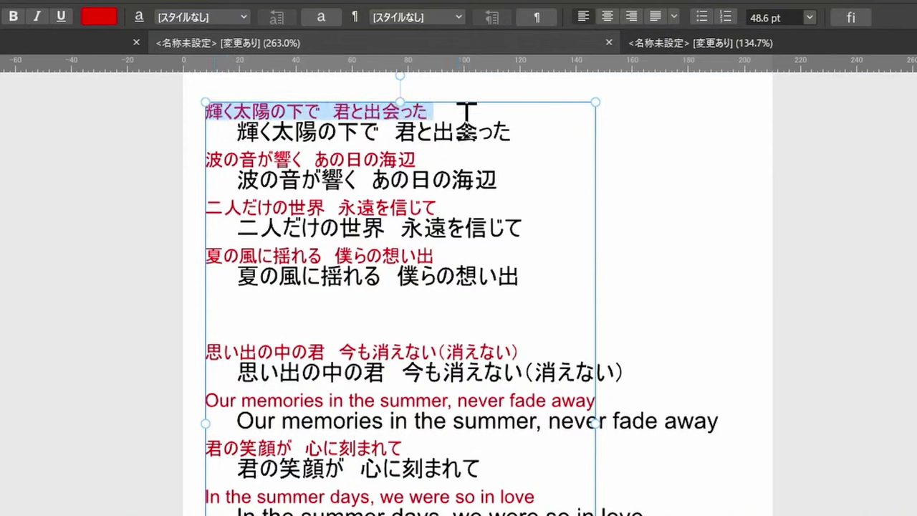
pyautogui.press('BackSpace')
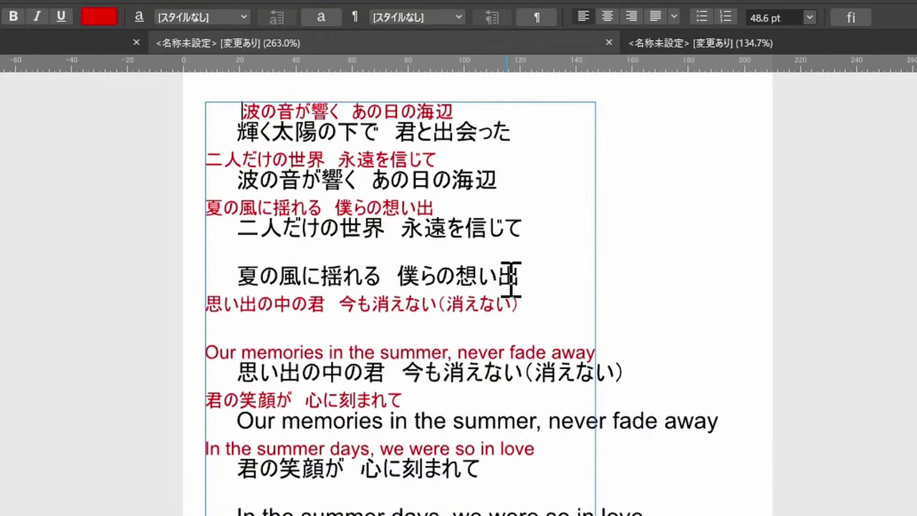
pyautogui.write('C')
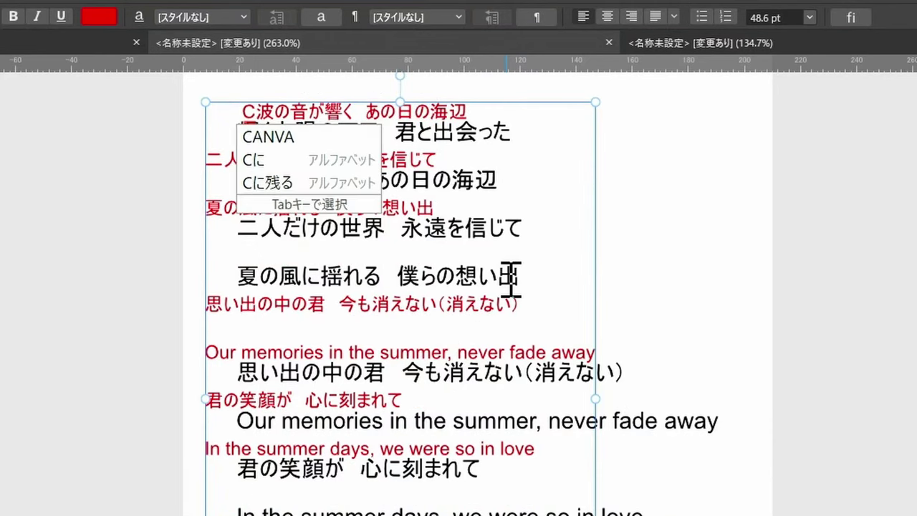
pyautogui.press('Return')
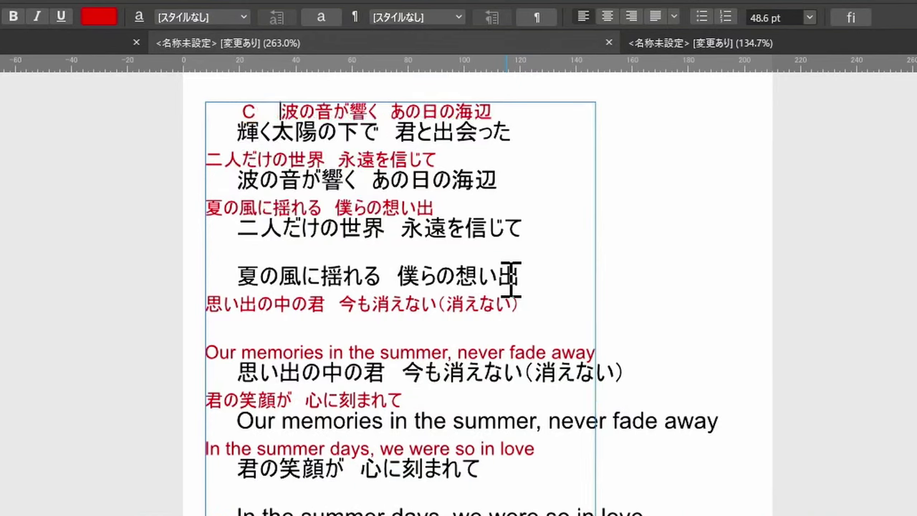
pyautogui.write('A')
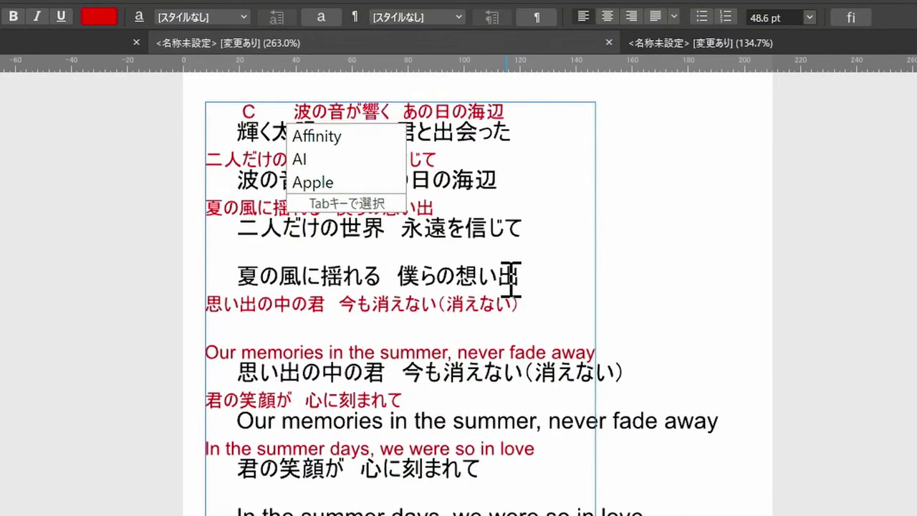
pyautogui.write('m')
pyautogui.press('Return')
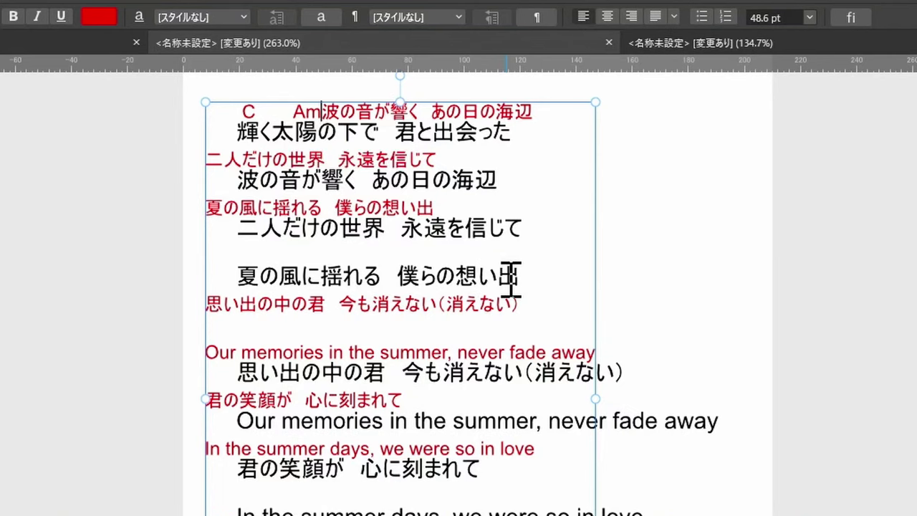
# Finish the chord row with F and G7, then select the remaining red lyric text.
pyautogui.write('F')
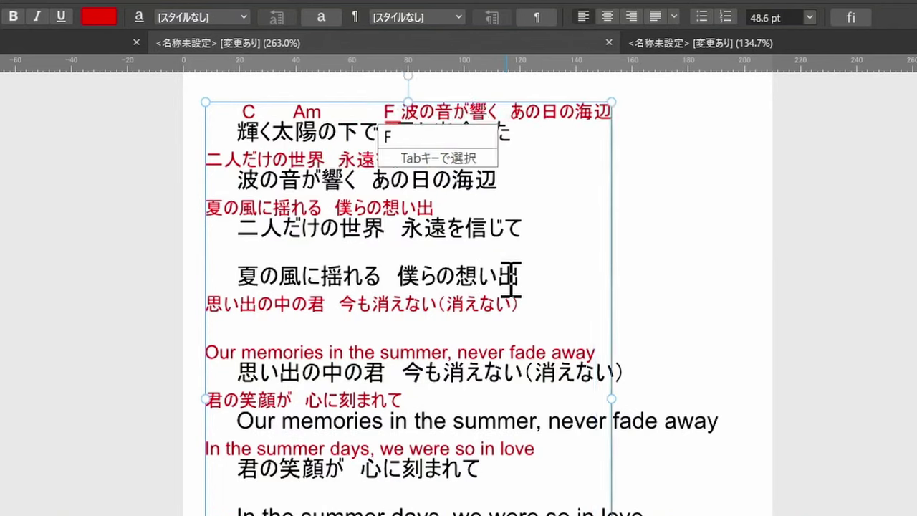
pyautogui.press('Return')
pyautogui.write('G')
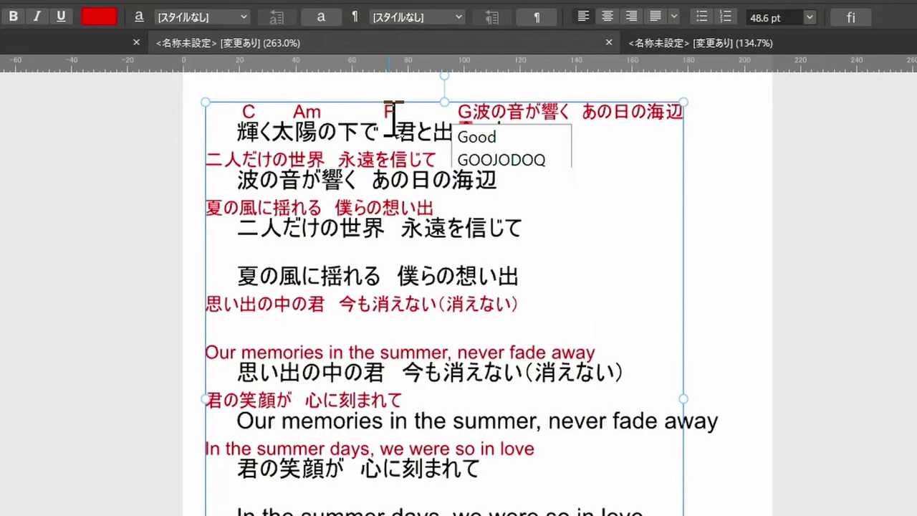
pyautogui.write('1')
pyautogui.press('BackSpace')
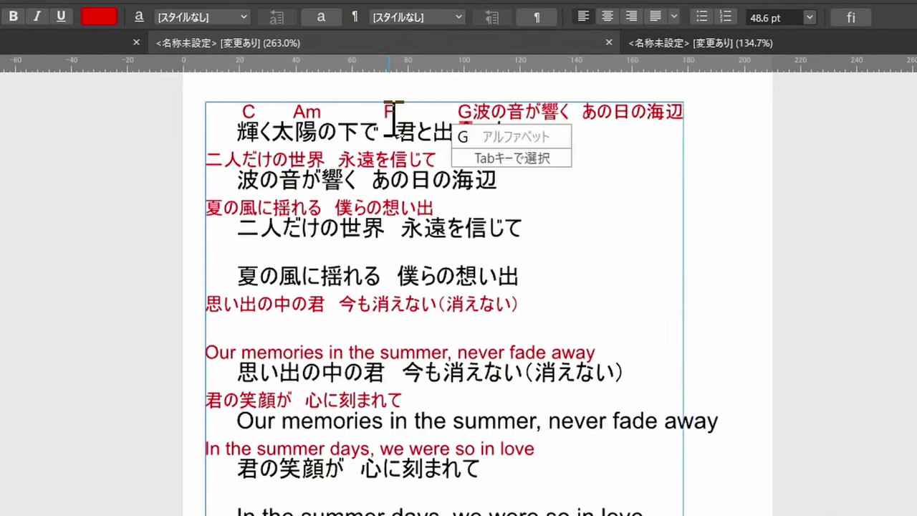
pyautogui.write('7')
pyautogui.press('Return')
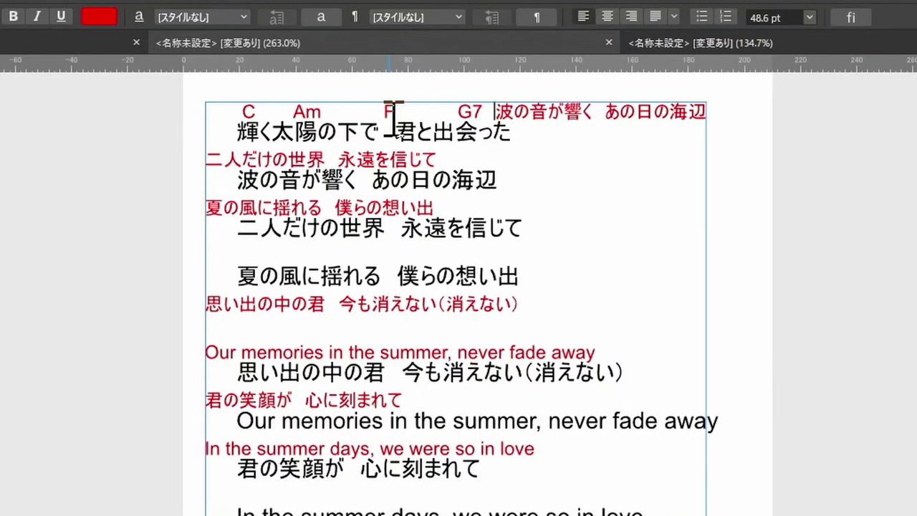
pyautogui.moveTo(495, 111)
pyautogui.mouseDown()
pyautogui.moveTo(564, 113)
pyautogui.moveTo(692, 332)
pyautogui.moveTo(682, 473)
pyautogui.mouseUp()
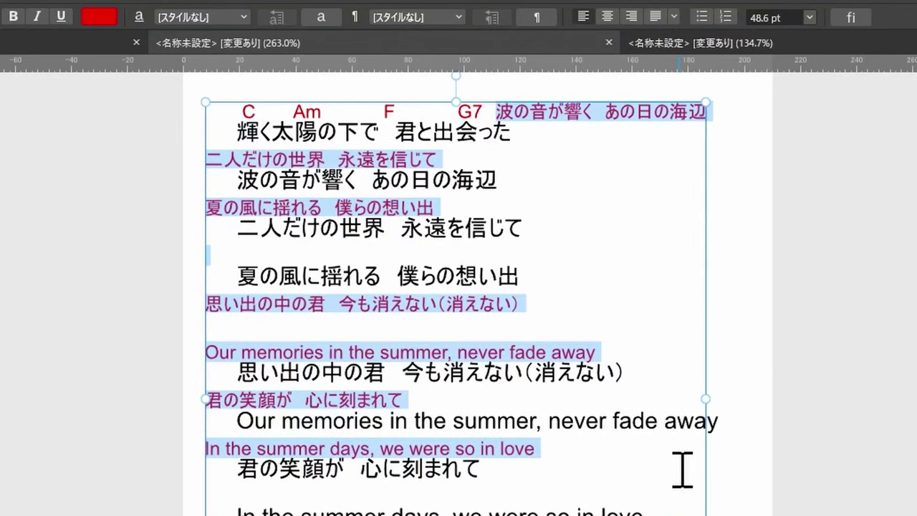
# Replace the surplus red lines with chords Dm, F, C, G7 and delete the 夜空に広がる line.
pyautogui.hotkey('ctrl', 'v')
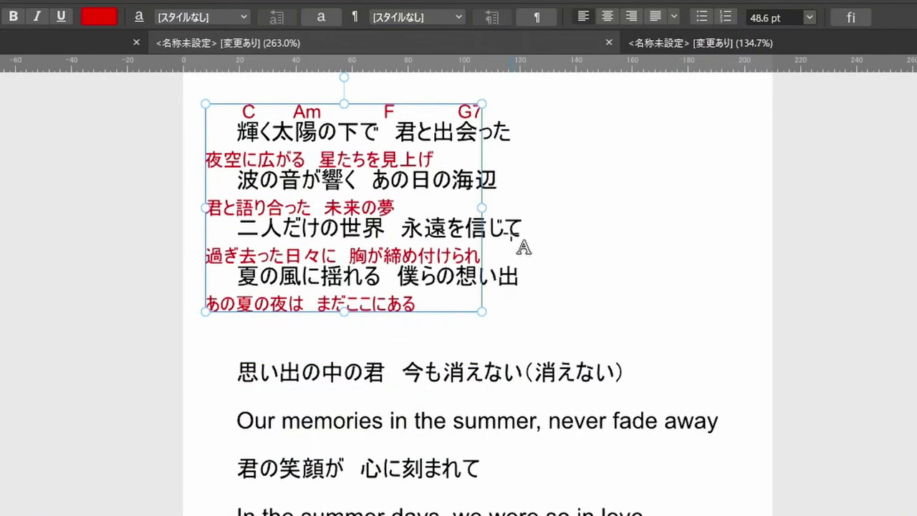
pyautogui.press('Return')
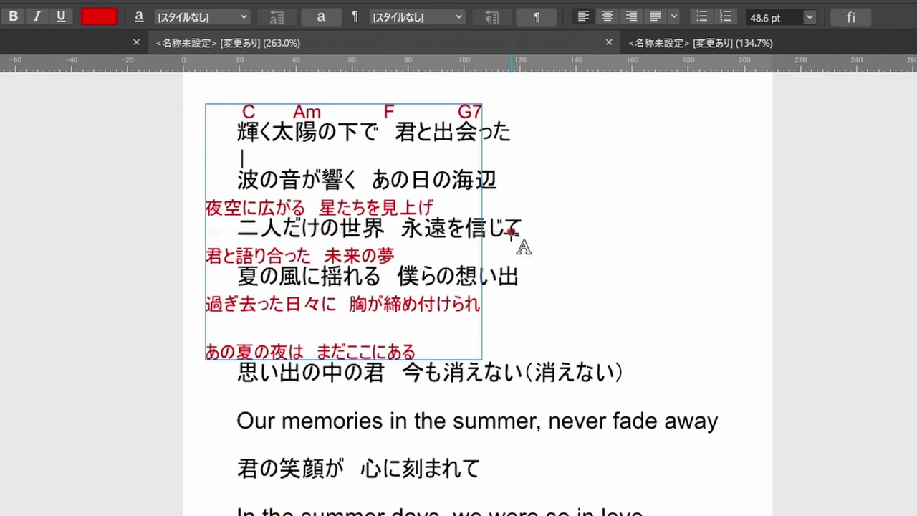
pyautogui.write('D')
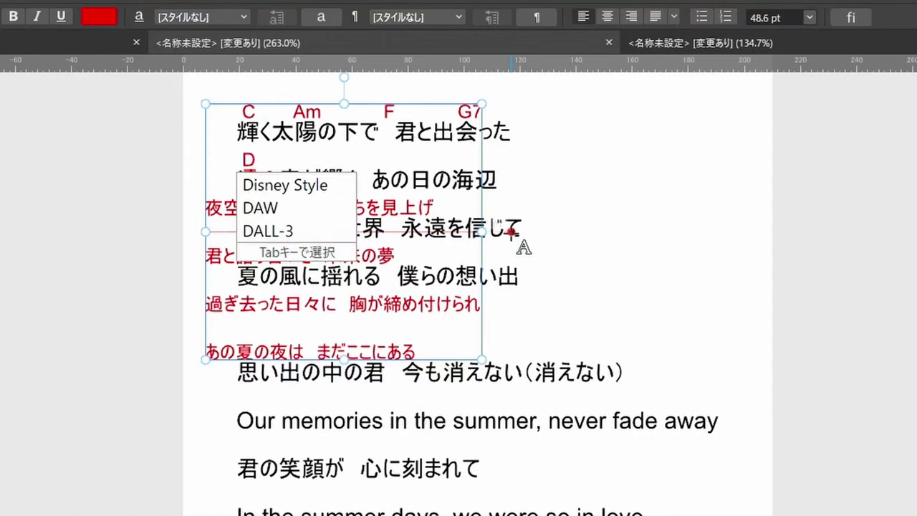
pyautogui.write('m')
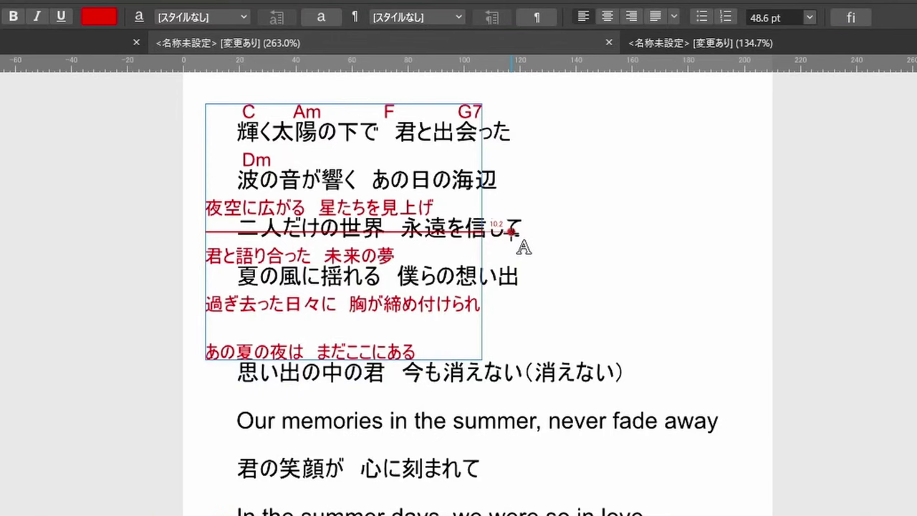
pyautogui.write('F ')
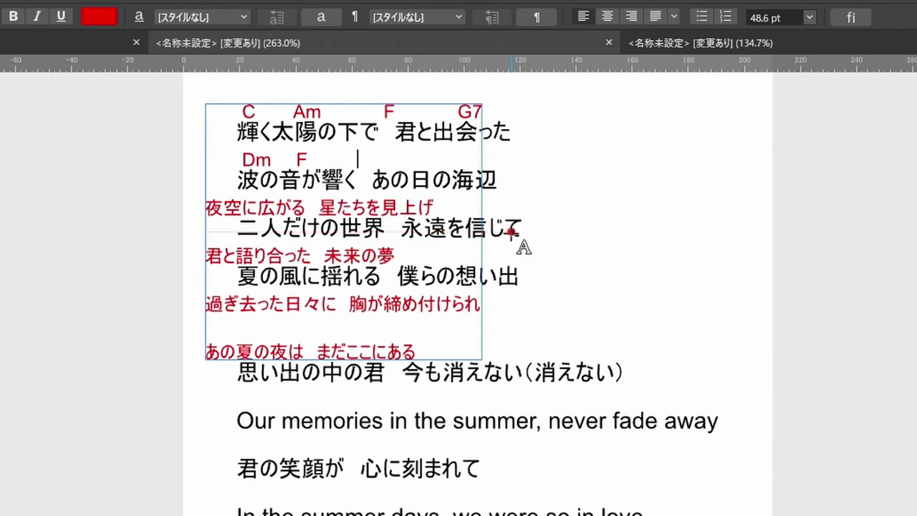
pyautogui.write('   C')
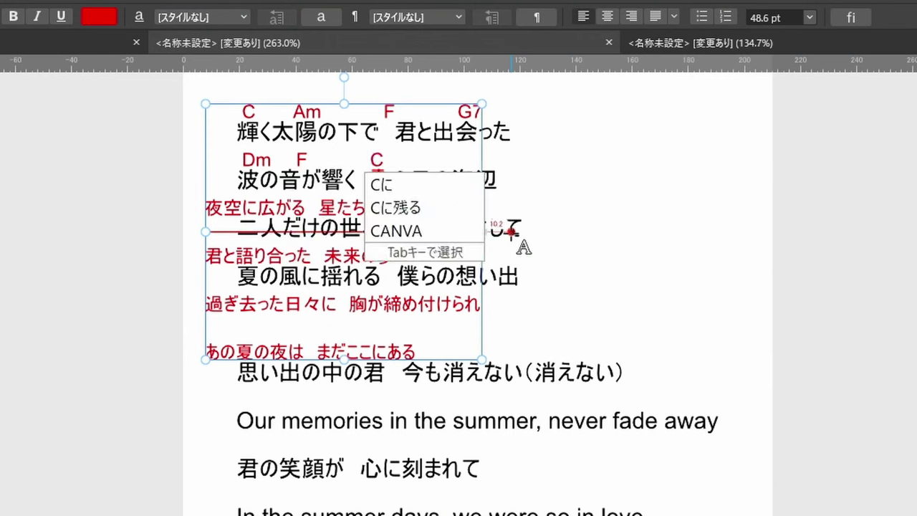
pyautogui.press('Return')
pyautogui.press('Escape')
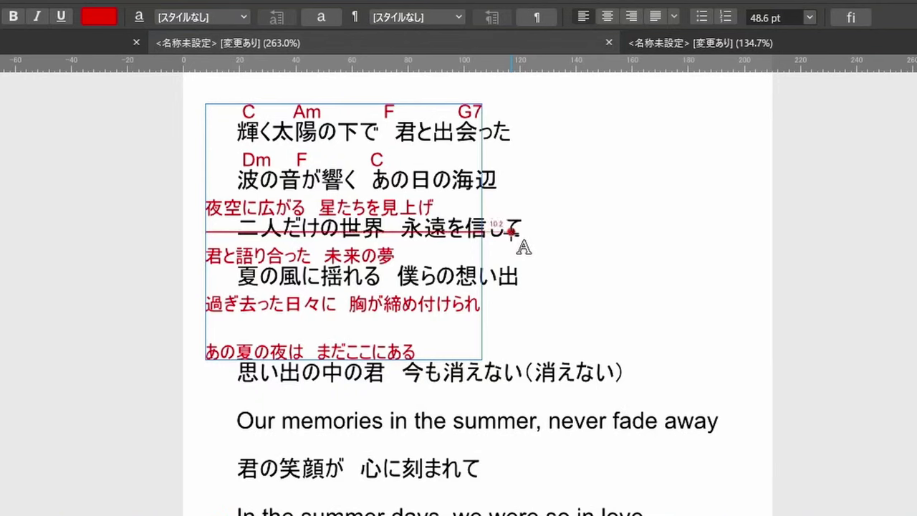
pyautogui.write('G')
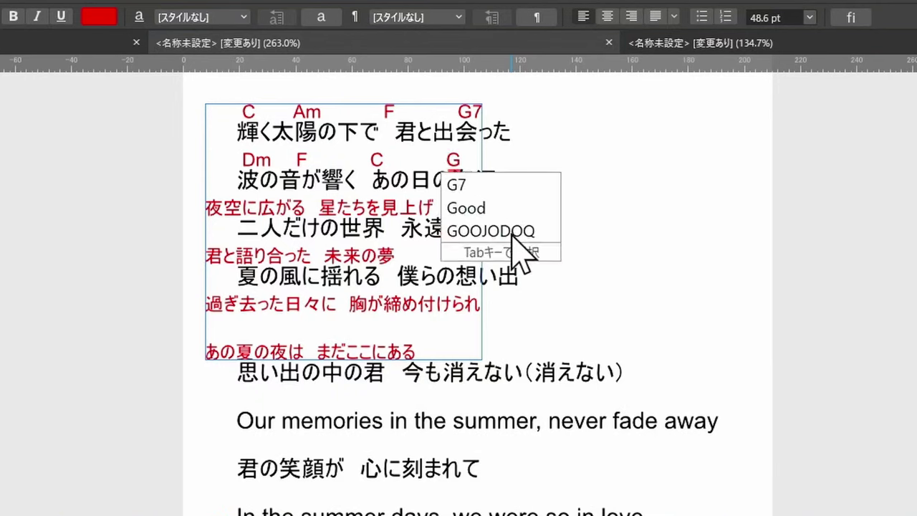
pyautogui.write('7')
pyautogui.press('Escape')
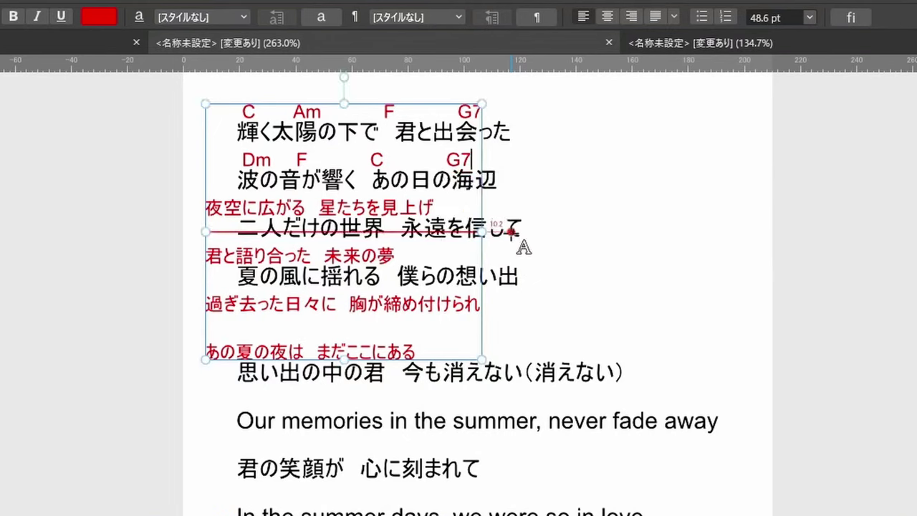
pyautogui.moveTo(471, 206); pyautogui.dragTo(169, 259)
pyautogui.press('BackSpace')
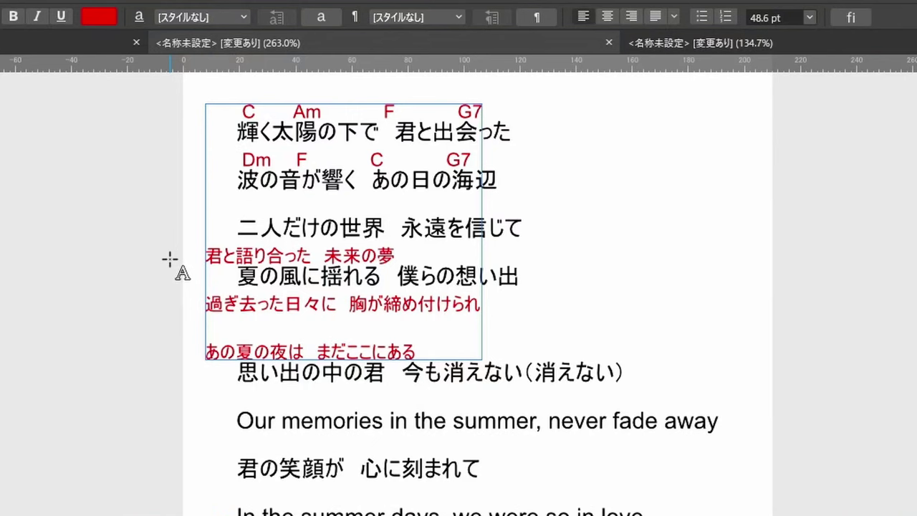
# Type the chord FonG above the third lyric and open the Character panel.
pyautogui.write('Fo')
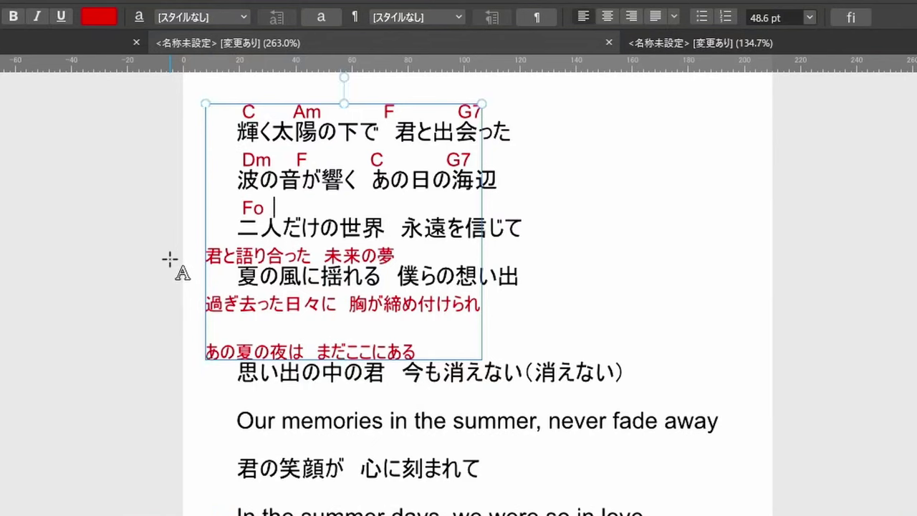
pyautogui.write('nG')
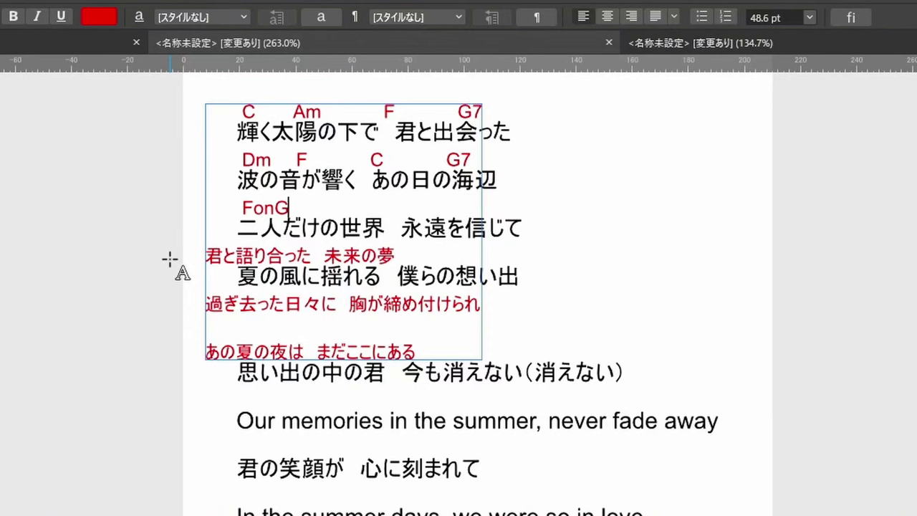
pyautogui.click(344, 308)
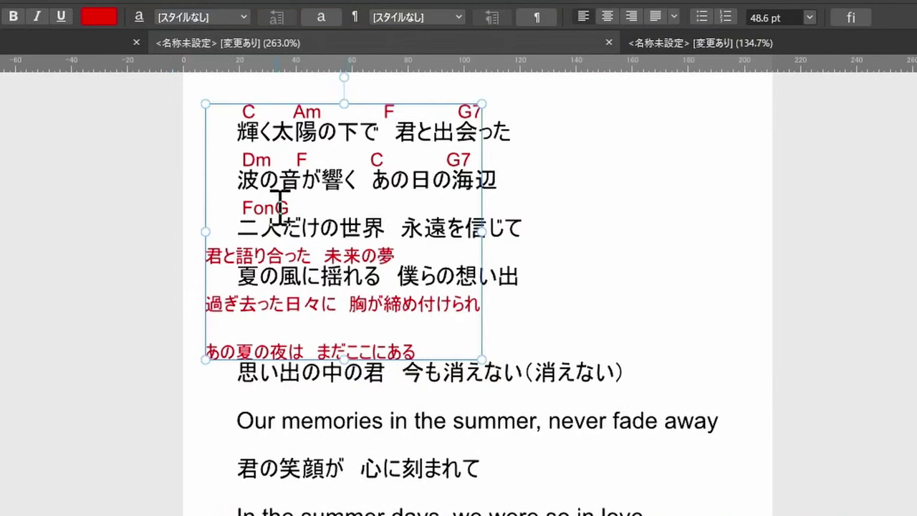
pyautogui.moveTo(276, 207); pyautogui.dragTo(288, 207)
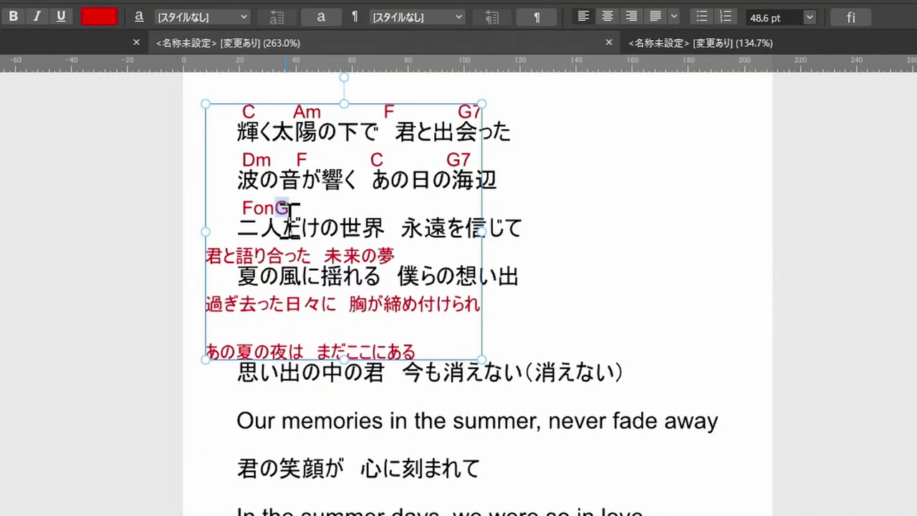
pyautogui.hotkey('ctrl', 't')
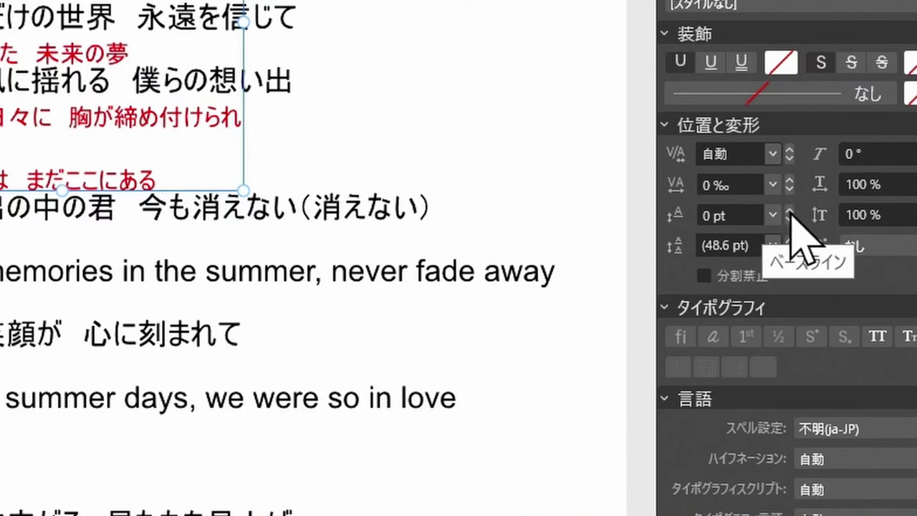
# Give the 'on' in FonG a 3 pt baseline shift.
pyautogui.click(790, 210)
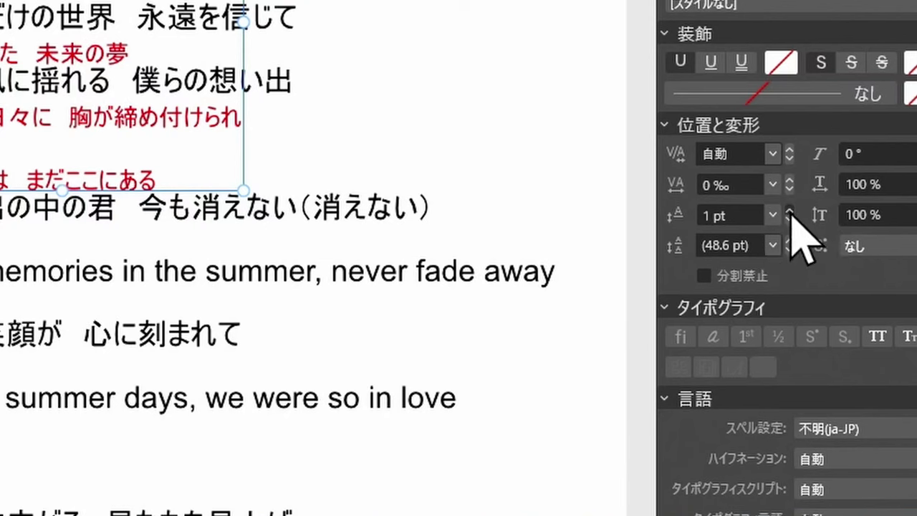
pyautogui.click(790, 210)
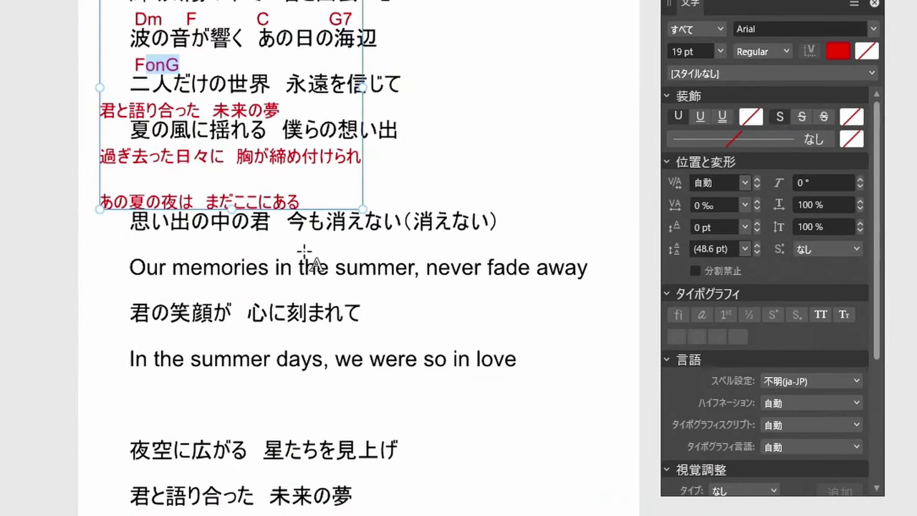
pyautogui.click(757, 222)
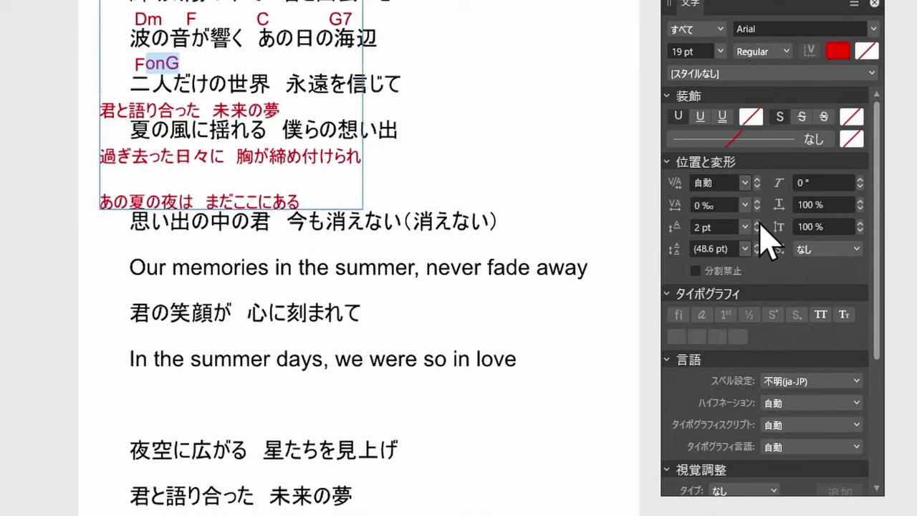
pyautogui.click(757, 223)
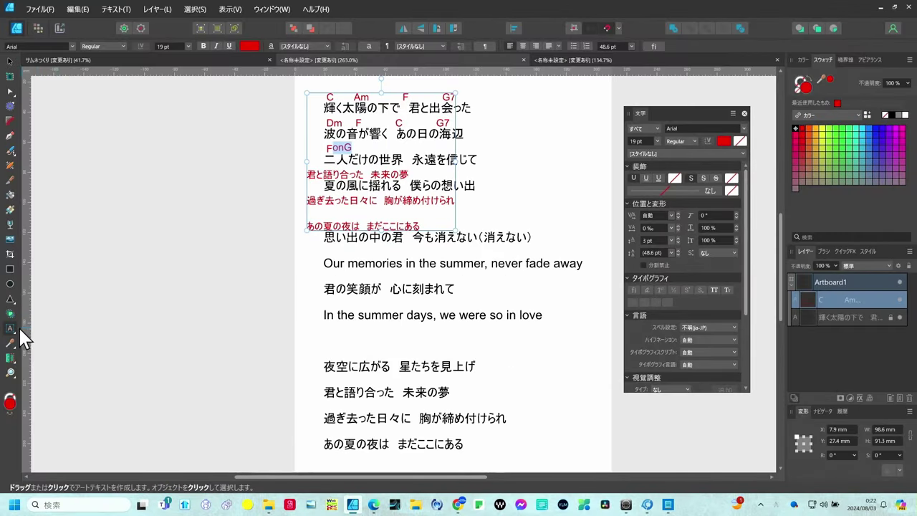
# Create an artistic text object reading 伸ばす.
pyautogui.click(11, 330)
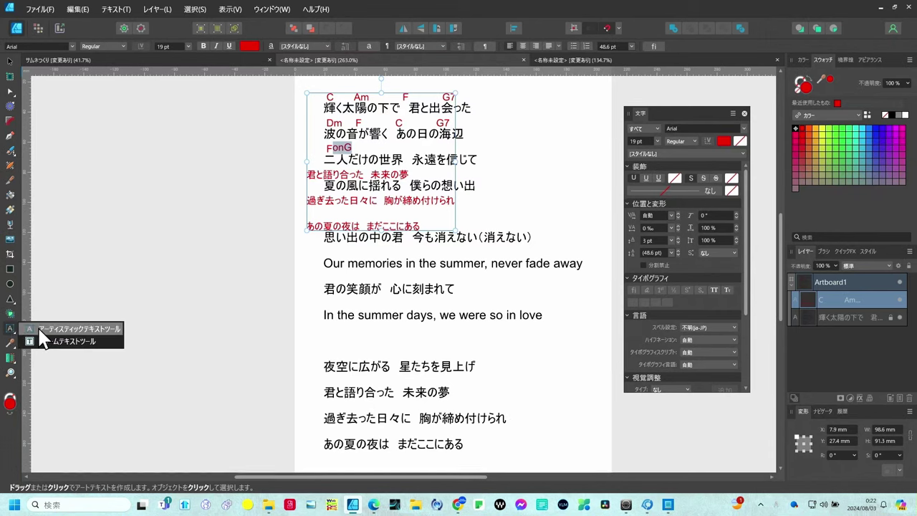
pyautogui.click(40, 330)
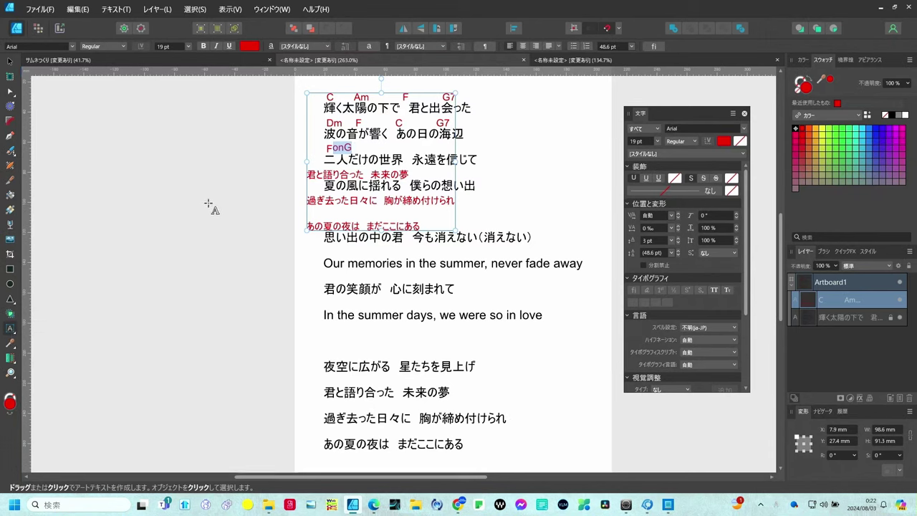
pyautogui.moveTo(210, 204); pyautogui.dragTo(215, 214)
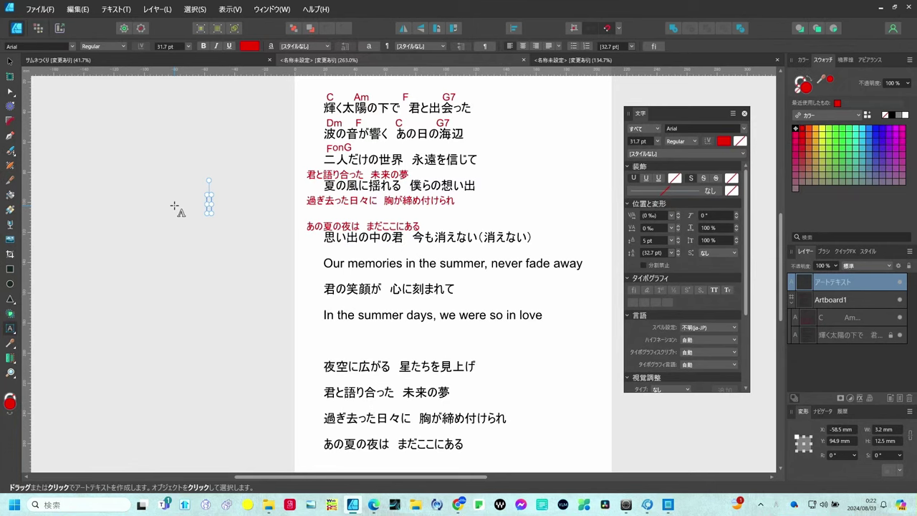
pyautogui.write('no')
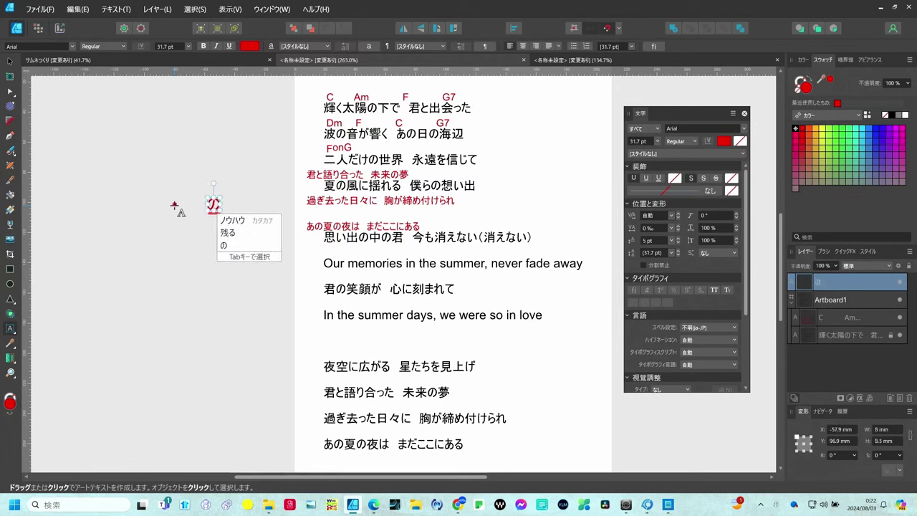
pyautogui.write('basu')
pyautogui.press('space')
pyautogui.press('Return')
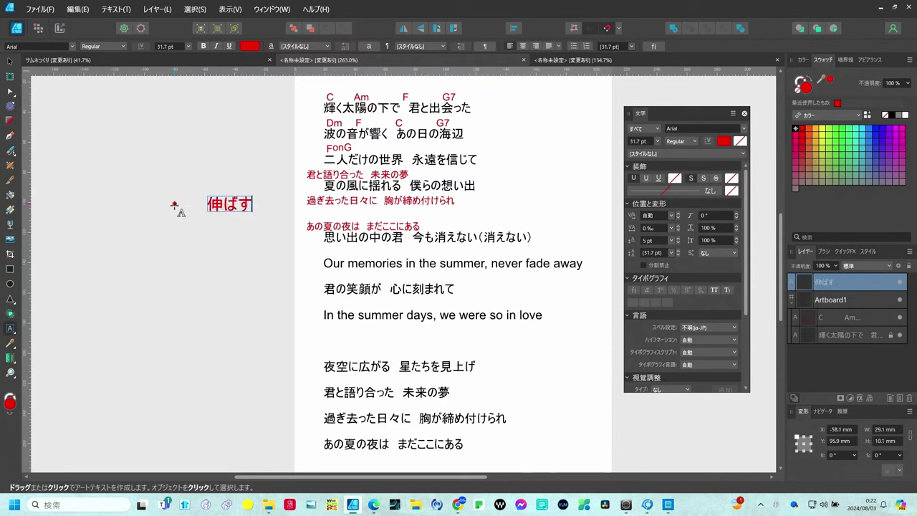
pyautogui.press('Escape')
# Shrink 伸ばす to about 12 mm wide and move it beside the FonG chord.
pyautogui.click(10, 64)
pyautogui.click(11, 63)
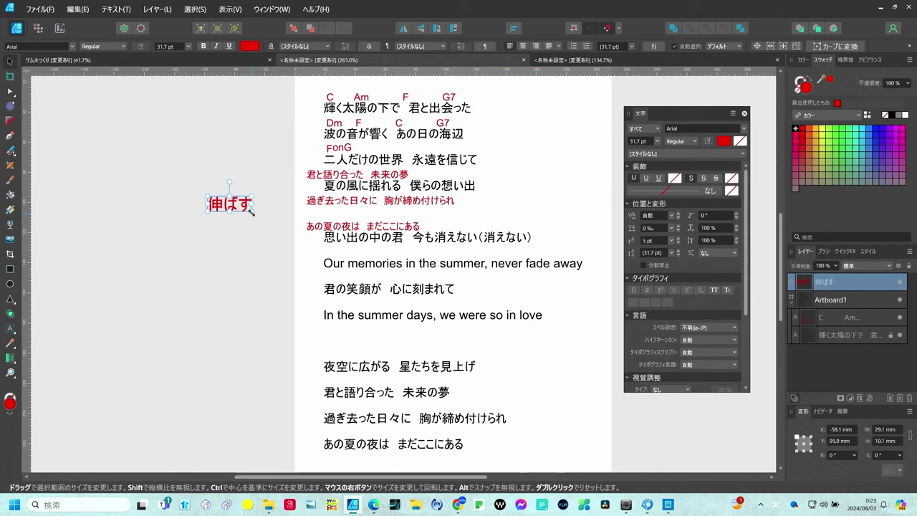
pyautogui.moveTo(251, 211); pyautogui.dragTo(224, 206)
pyautogui.scroll(2, 186, 151)
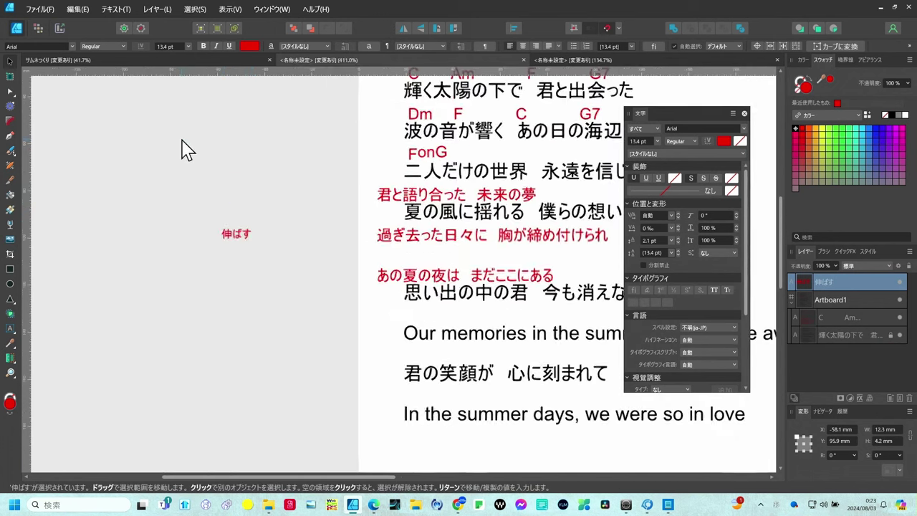
pyautogui.moveTo(246, 236)
pyautogui.mouseDown()
pyautogui.moveTo(430, 203)
pyautogui.moveTo(501, 154)
pyautogui.mouseUp()
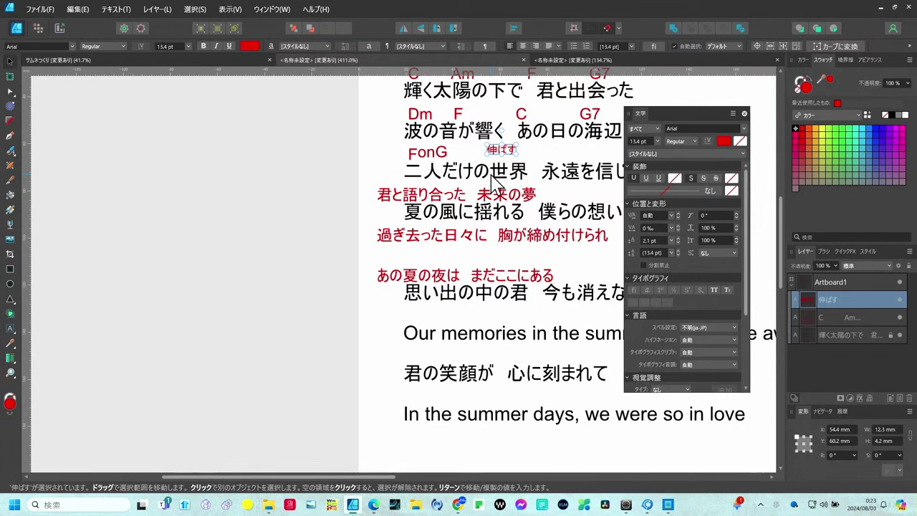
# Add the chord Dm after 伸ばす on the FonG chord row.
pyautogui.click(450, 164)
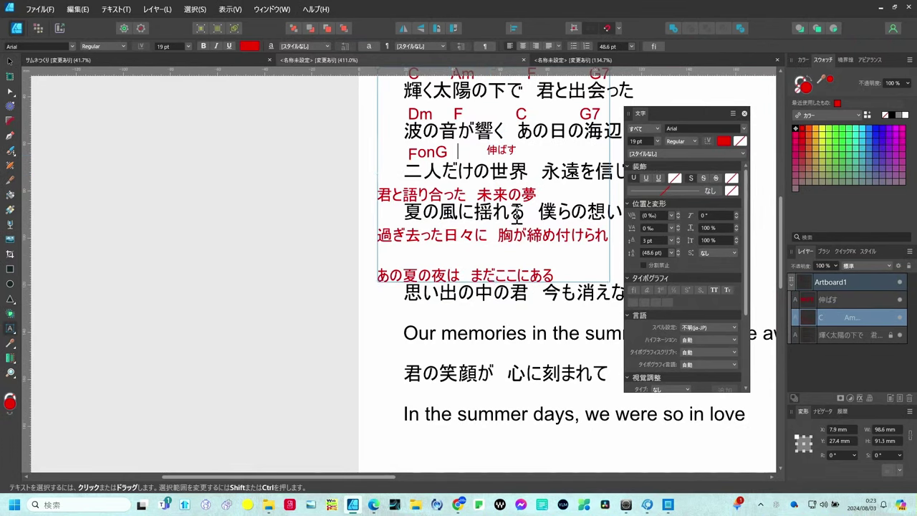
pyautogui.press('Right')
pyautogui.press('Right')
pyautogui.press('Right')
pyautogui.press('Right')
pyautogui.write('D')
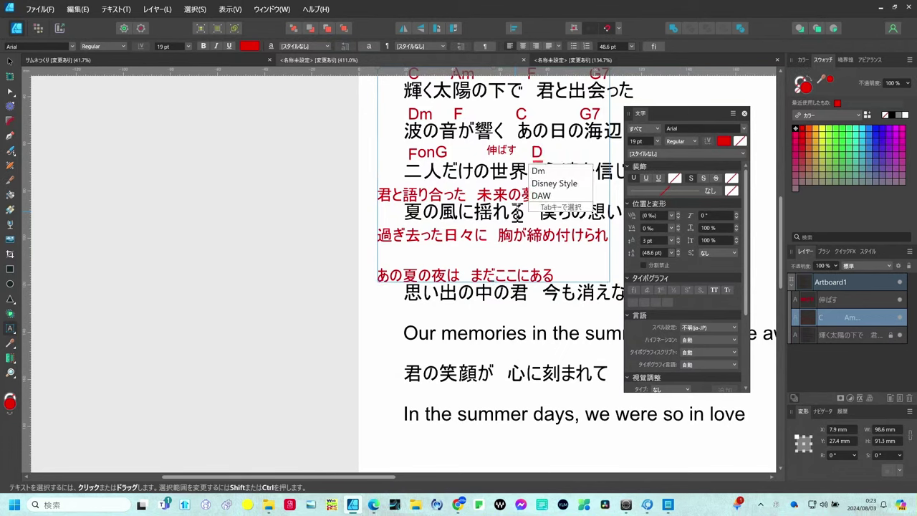
pyautogui.write('m')
pyautogui.press('Return')
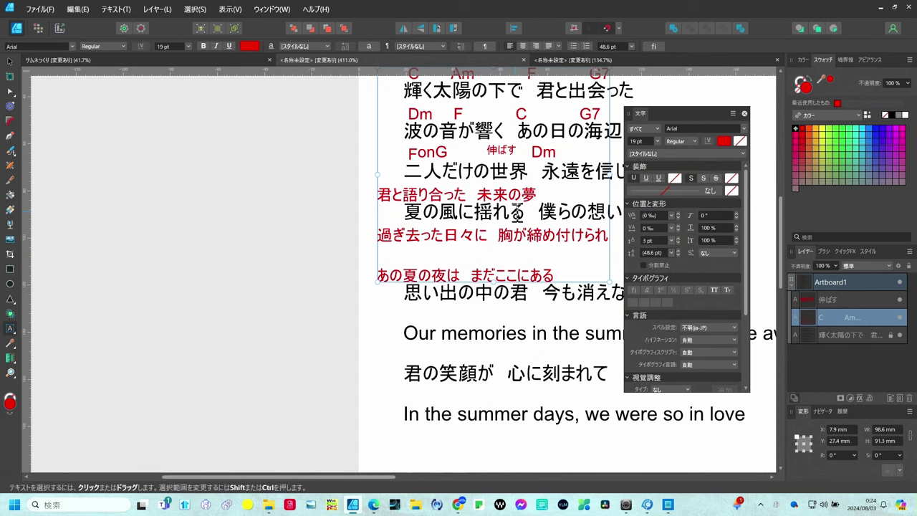
# Add placeholder red chord lines above the 夏の風 and 思い出の中の君 lyrics.
pyautogui.press('Return')
pyautogui.write('sdfhsdk')
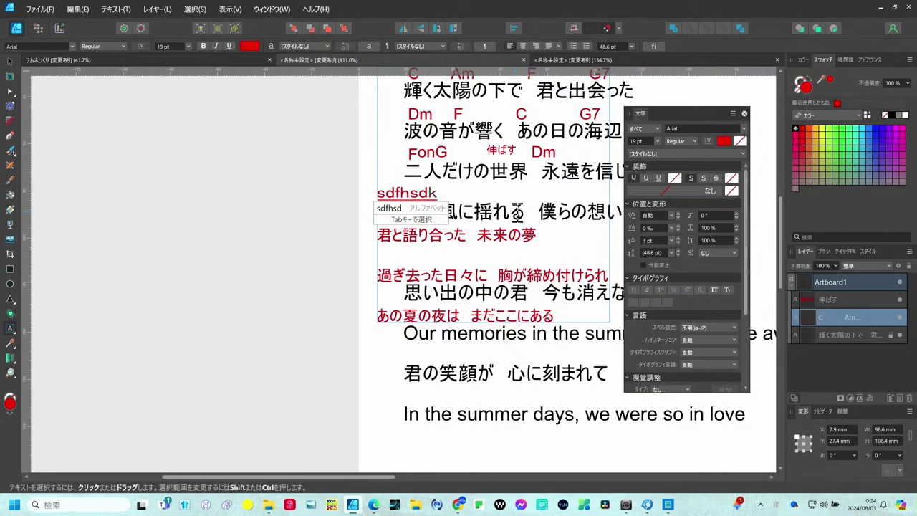
pyautogui.write('fksdfksdhfk')
pyautogui.press('Return')
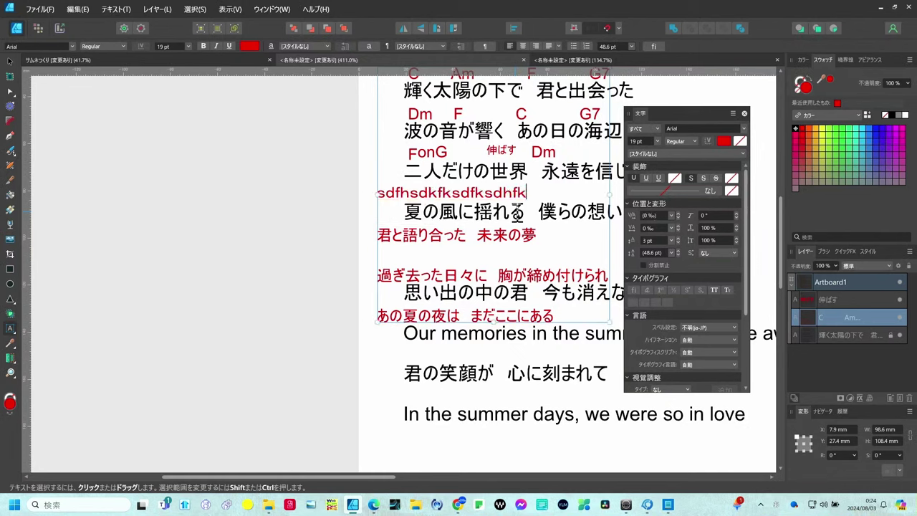
pyautogui.press('Return')
pyautogui.write('っs')
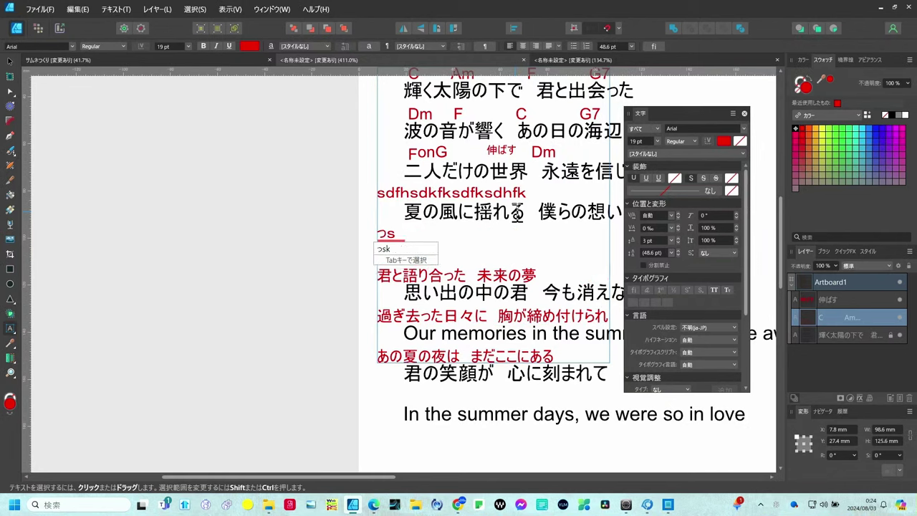
pyautogui.write('skfhskfks')
pyautogui.press('Return')
pyautogui.press('Return')
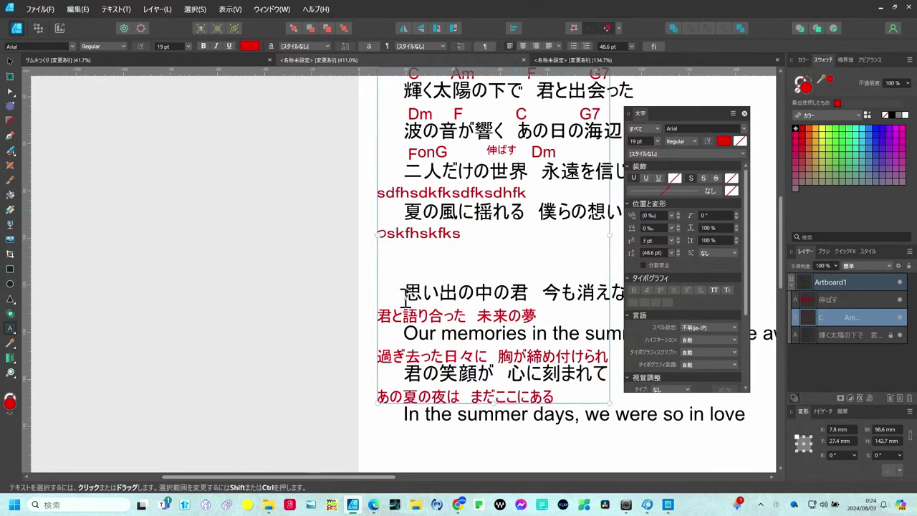
pyautogui.press('Return')
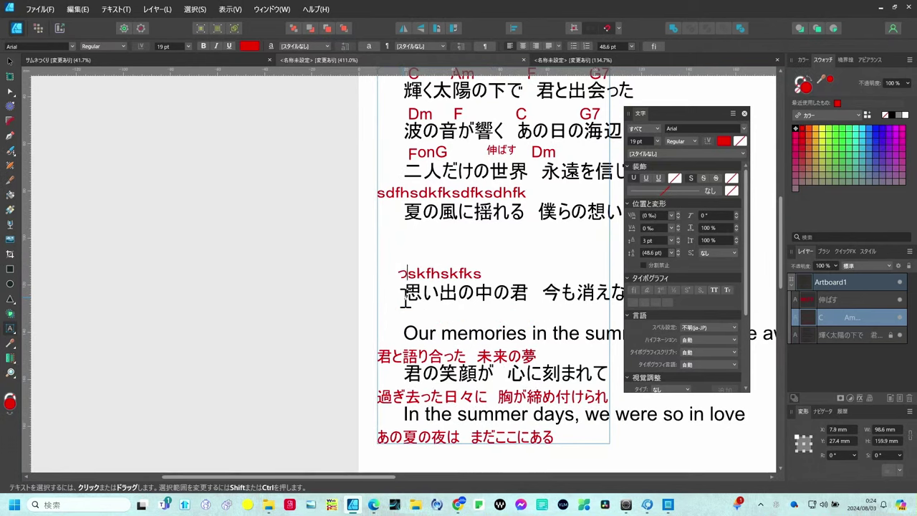
pyautogui.press('Right')
pyautogui.press('Right')
pyautogui.press('Right')
pyautogui.press('Right')
pyautogui.press('Right')
pyautogui.press('Right')
pyautogui.press('Right')
pyautogui.write('sh')
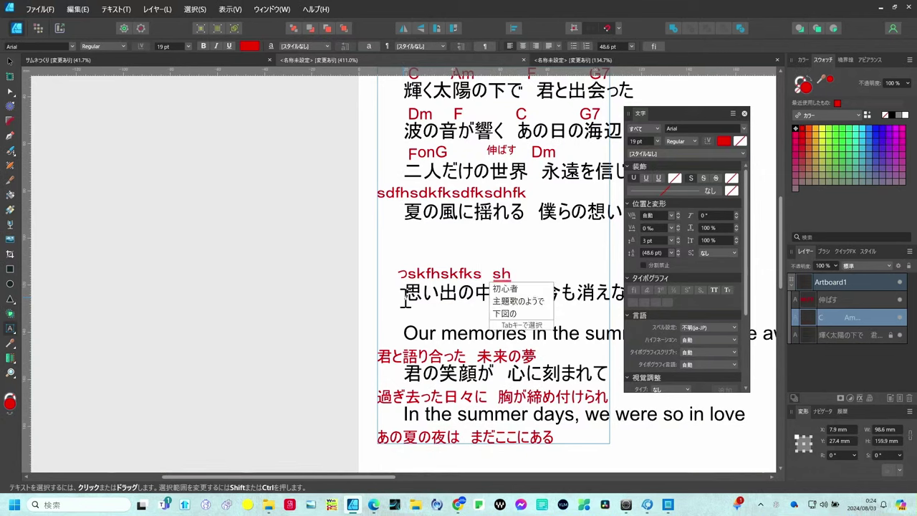
pyautogui.write('ghjf')
pyautogui.press('Return')
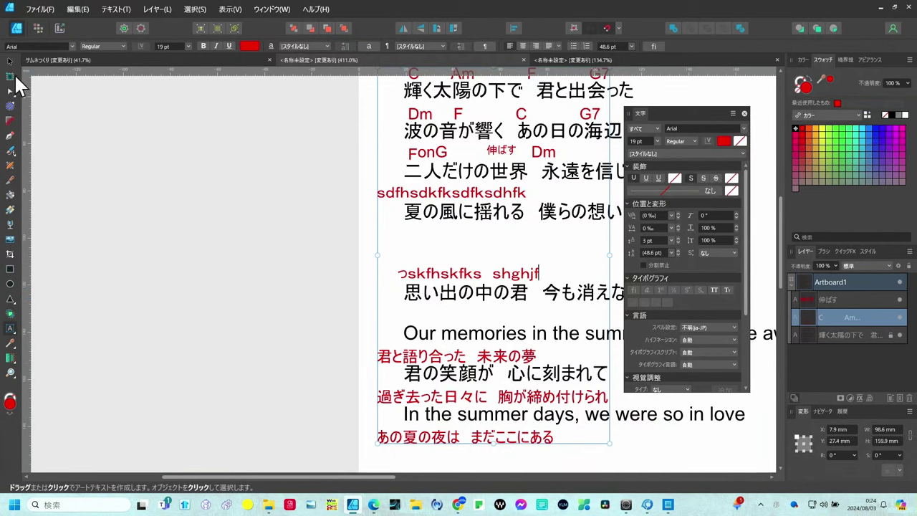
# Scale the lyrics, chord rows and 伸ばす together down to about 97.1 × 125.5 mm.
pyautogui.click(10, 61)
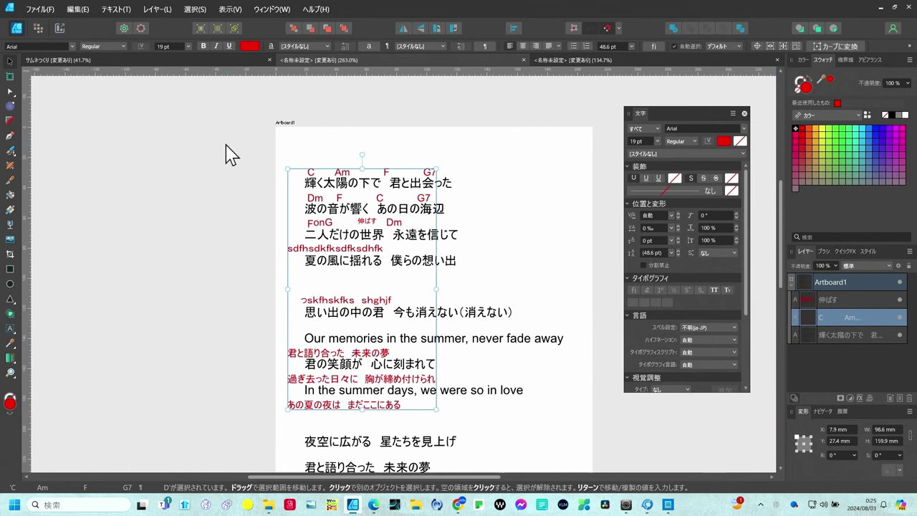
pyautogui.moveTo(222, 143)
pyautogui.mouseDown()
pyautogui.moveTo(602, 449)
pyautogui.moveTo(593, 471)
pyautogui.mouseUp()
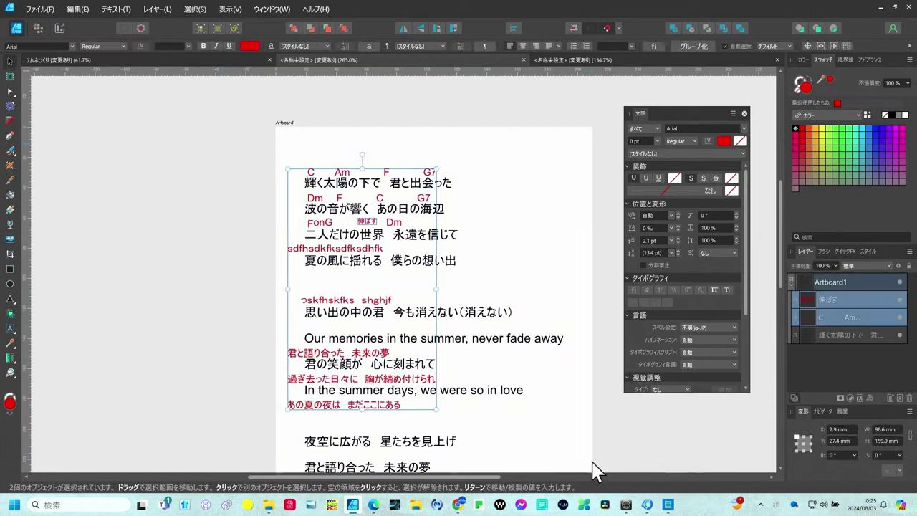
pyautogui.scroll(-3, 593, 471)
pyautogui.moveTo(217, 110)
pyautogui.mouseDown()
pyautogui.moveTo(488, 444)
pyautogui.moveTo(481, 438)
pyautogui.mouseUp()
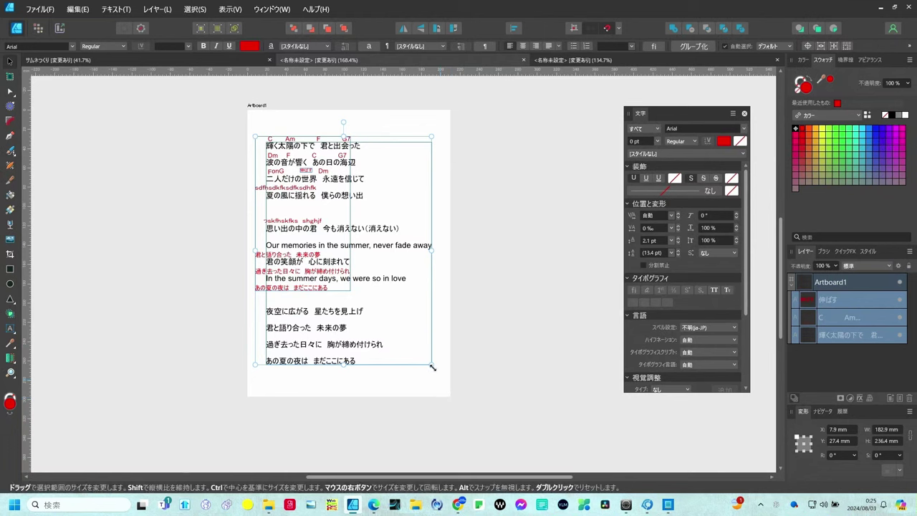
pyautogui.moveTo(432, 365)
pyautogui.mouseDown()
pyautogui.moveTo(487, 437)
pyautogui.moveTo(378, 313)
pyautogui.moveTo(437, 394)
pyautogui.moveTo(318, 282)
pyautogui.mouseUp()
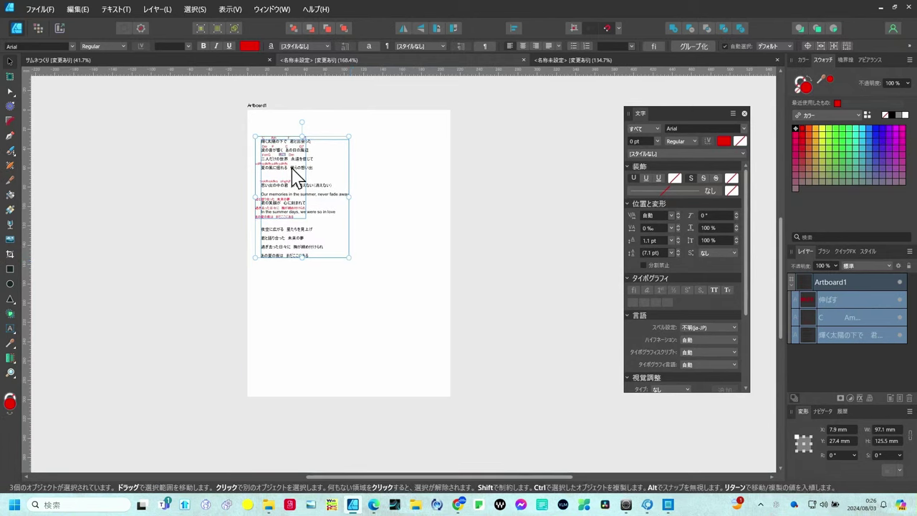
# Place a copy of the lyrics block below the original, then shrink all four blocks to fit the A4 artboard.
pyautogui.moveTo(297, 177)
pyautogui.mouseDown()
pyautogui.moveTo(297, 292)
pyautogui.moveTo(399, 179)
pyautogui.moveTo(396, 306)
pyautogui.mouseUp()
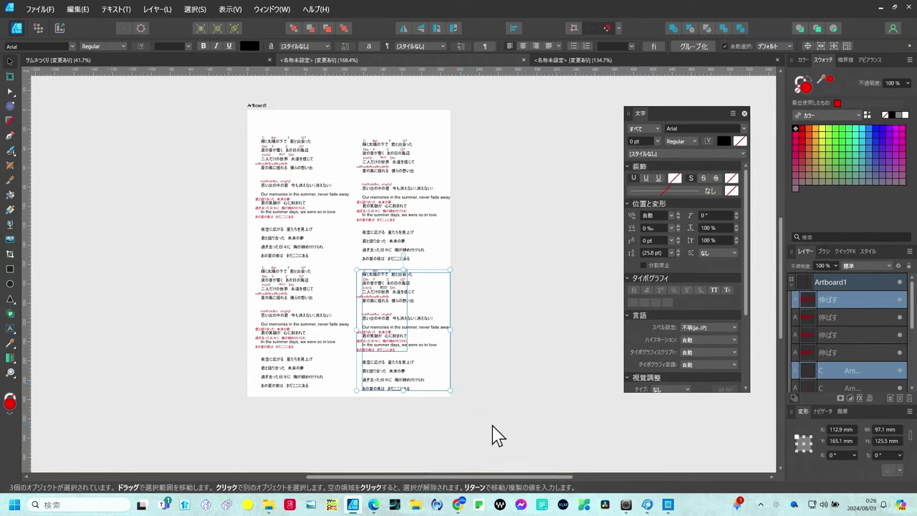
pyautogui.click(426, 435)
pyautogui.moveTo(493, 426); pyautogui.dragTo(155, 119)
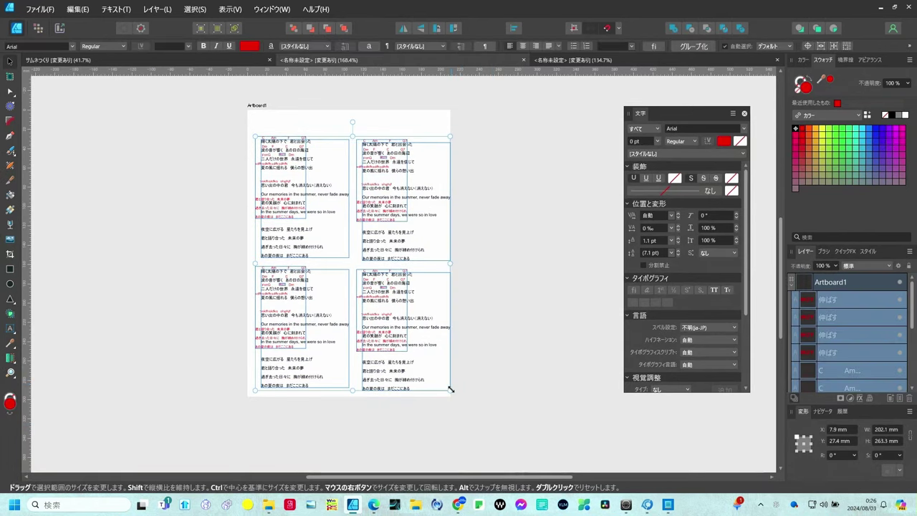
pyautogui.moveTo(450, 389); pyautogui.dragTo(438, 387)
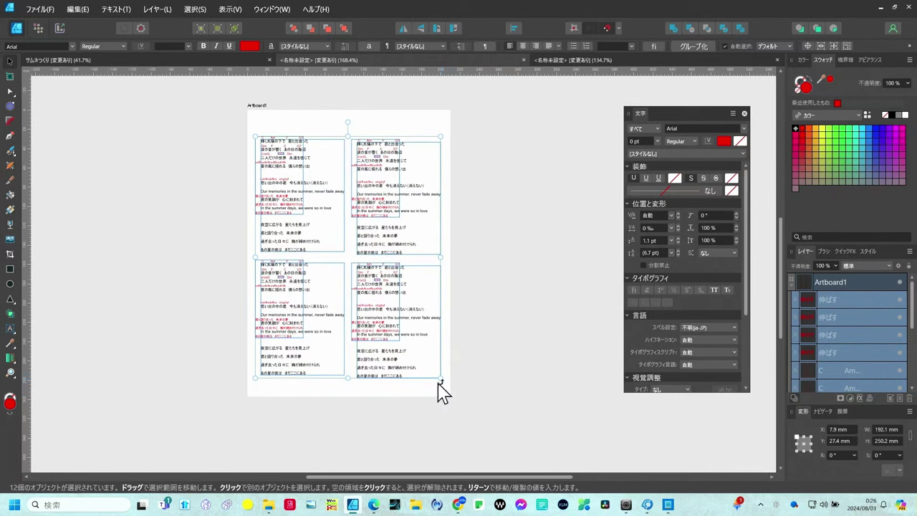
pyautogui.click(534, 367)
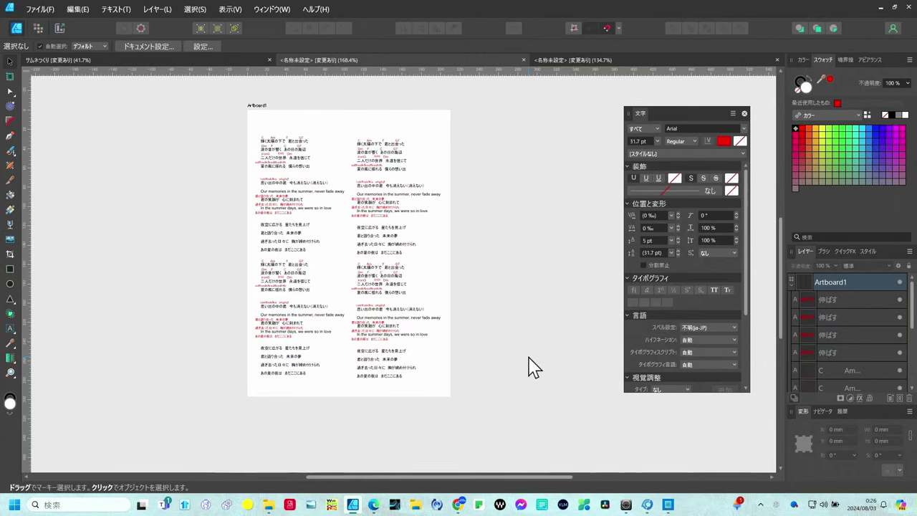
# Fit the whole artboard in the window and marquee-select the right-hand column of lyric copies.
pyautogui.click(381, 376)
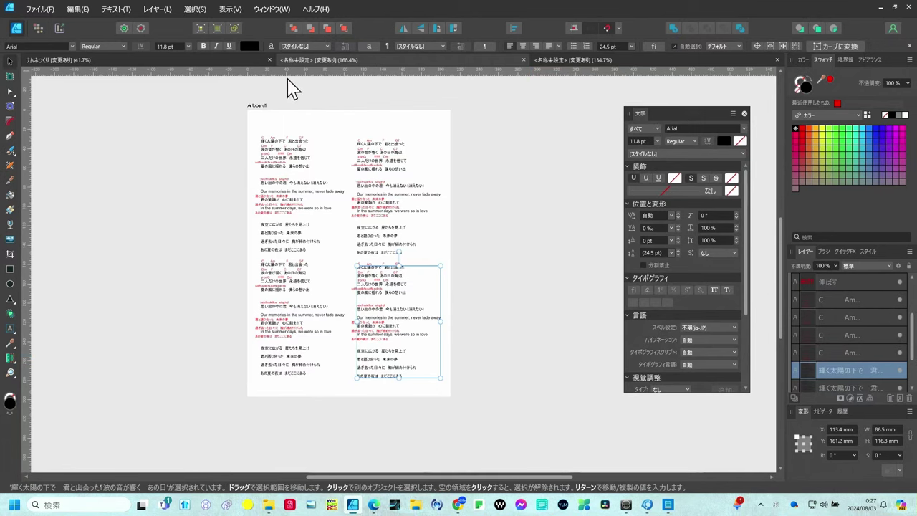
pyautogui.click(241, 9)
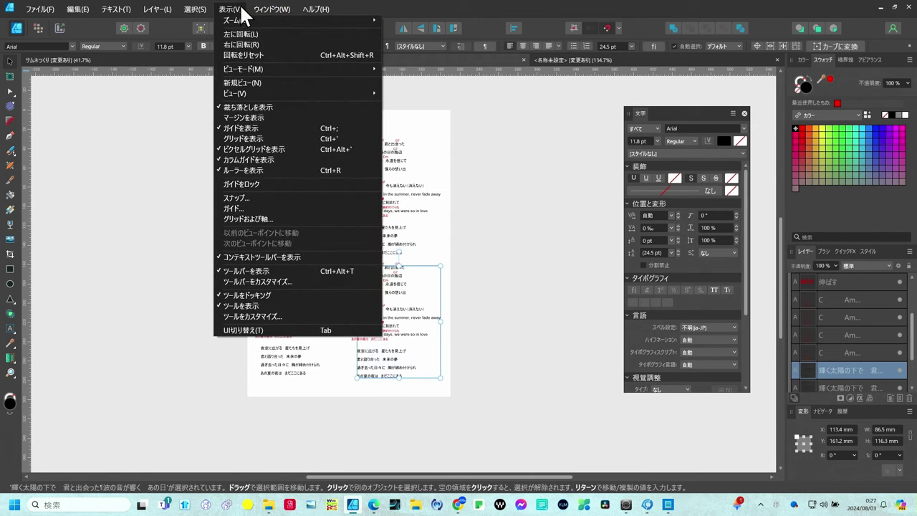
pyautogui.moveTo(237, 20)
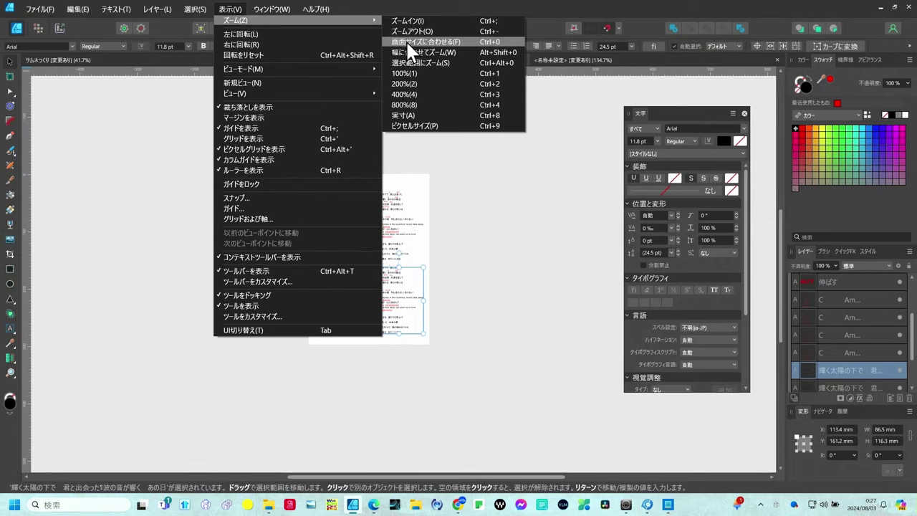
pyautogui.click(407, 45)
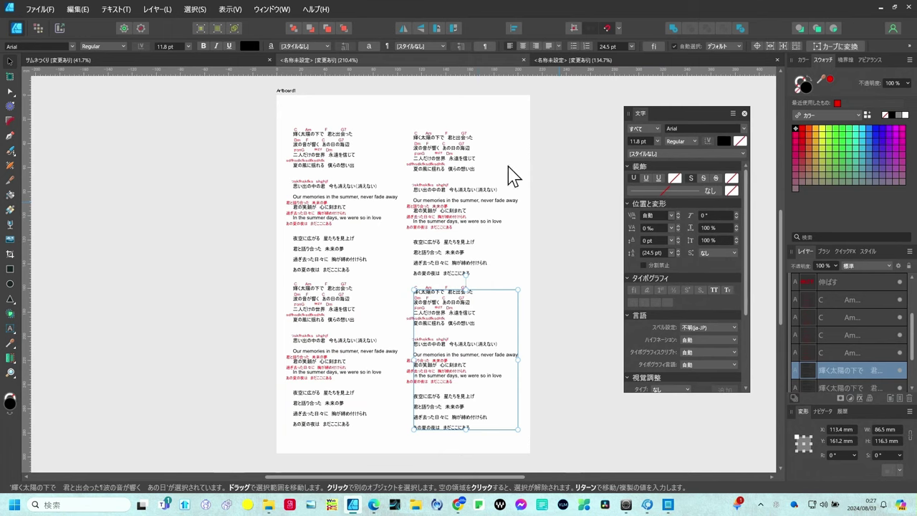
pyautogui.keyDown('ctrl'); pyautogui.scroll(1, 499, 263); pyautogui.keyUp('ctrl')
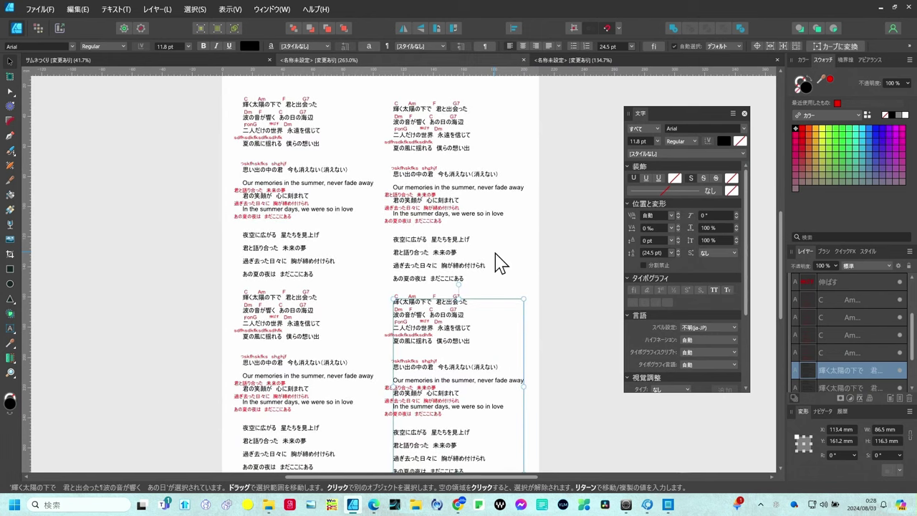
pyautogui.keyDown('ctrl'); pyautogui.scroll(1, 500, 263); pyautogui.keyUp('ctrl')
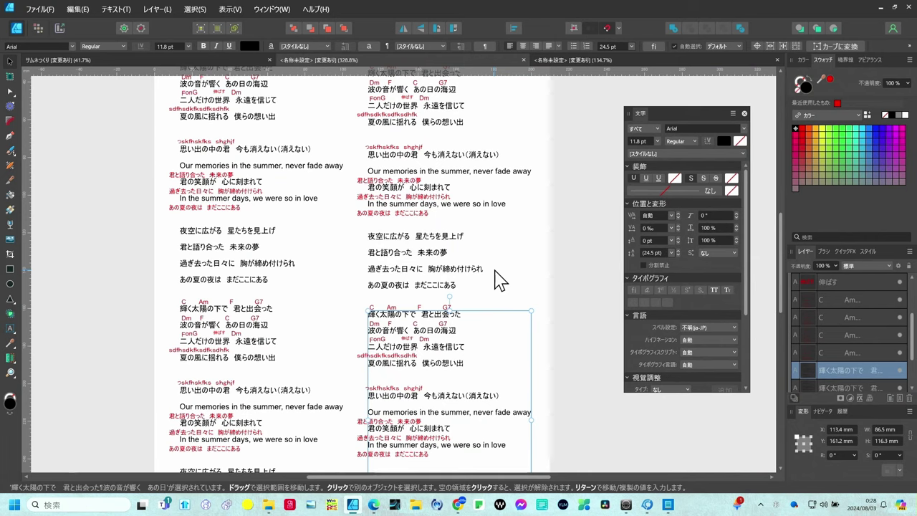
pyautogui.scroll(-3, 499, 279)
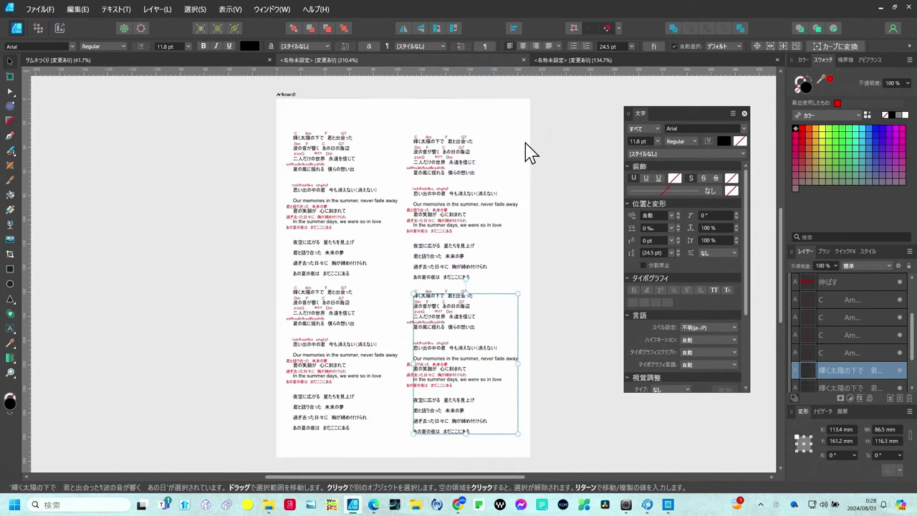
pyautogui.moveTo(568, 103); pyautogui.dragTo(356, 460)
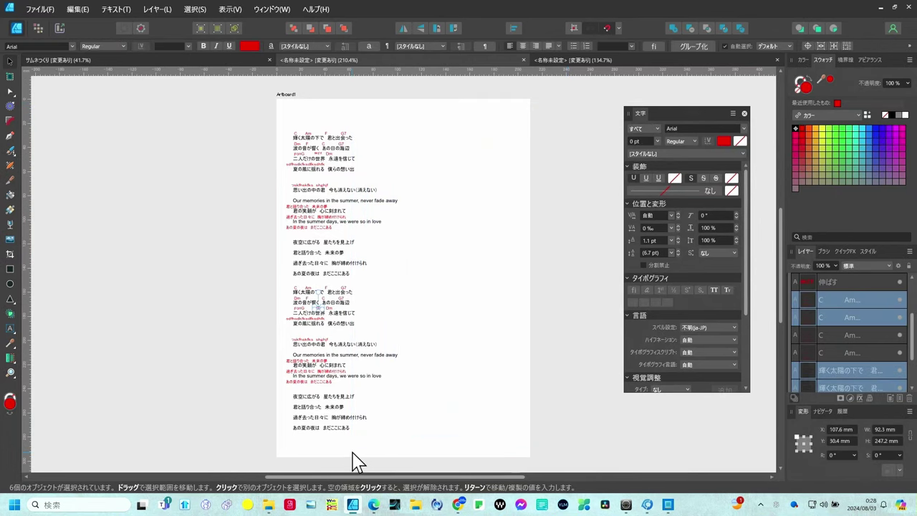
# Delete the right-hand copies and the lower duplicate block, then enlarge the remaining lyrics to fill the page.
pyautogui.hotkey('ctrl', 'v')
pyautogui.moveTo(172, 242); pyautogui.dragTo(444, 467)
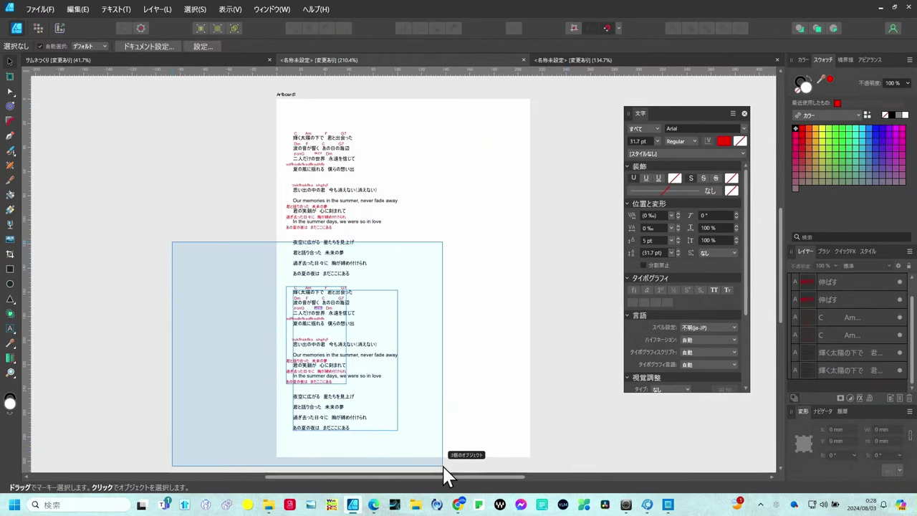
pyautogui.press('Delete')
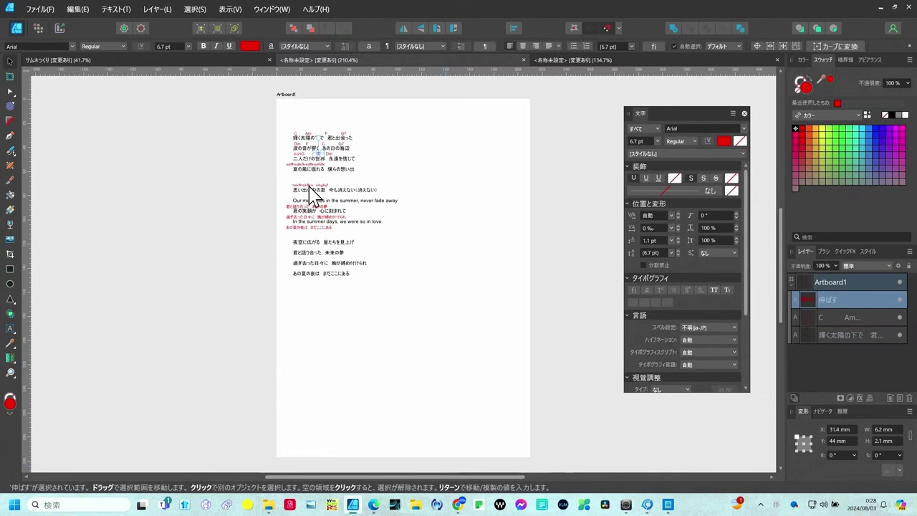
pyautogui.moveTo(240, 122)
pyautogui.mouseDown()
pyautogui.moveTo(388, 228)
pyautogui.moveTo(406, 291)
pyautogui.moveTo(507, 417)
pyautogui.mouseUp()
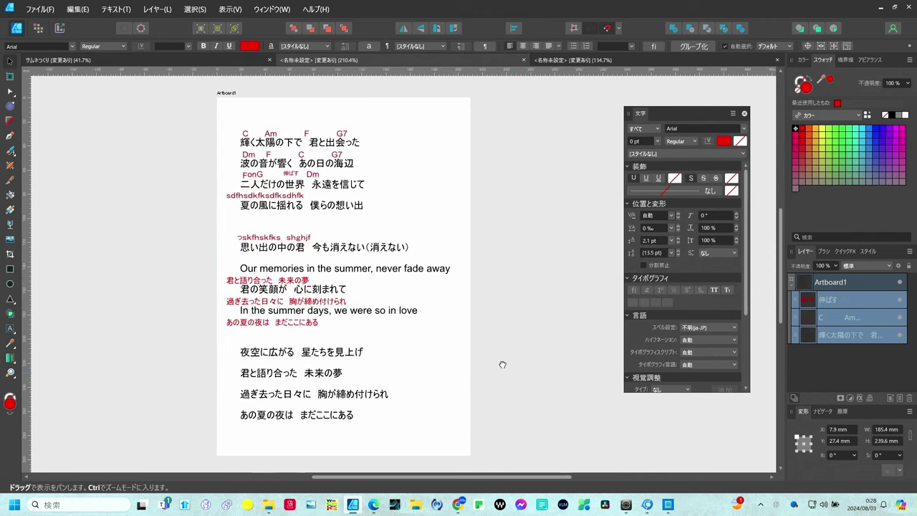
pyautogui.moveTo(502, 364); pyautogui.dragTo(394, 362)
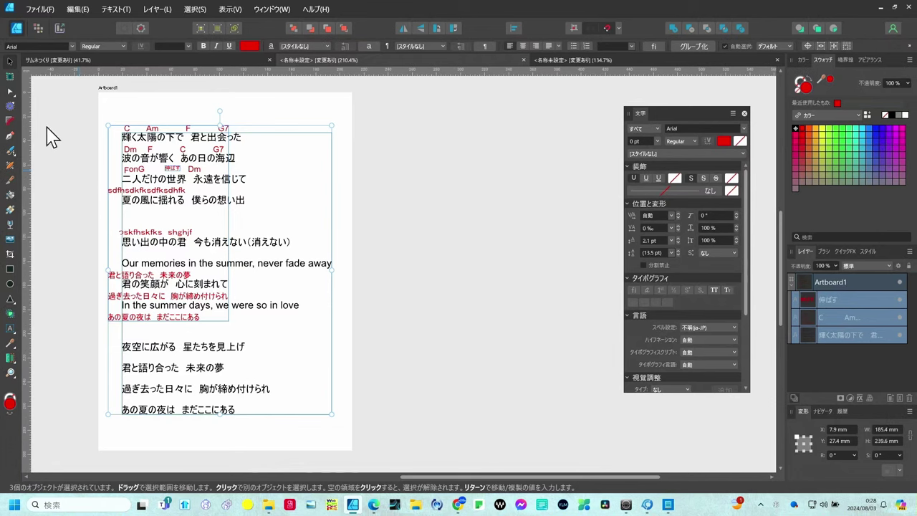
pyautogui.click(10, 77)
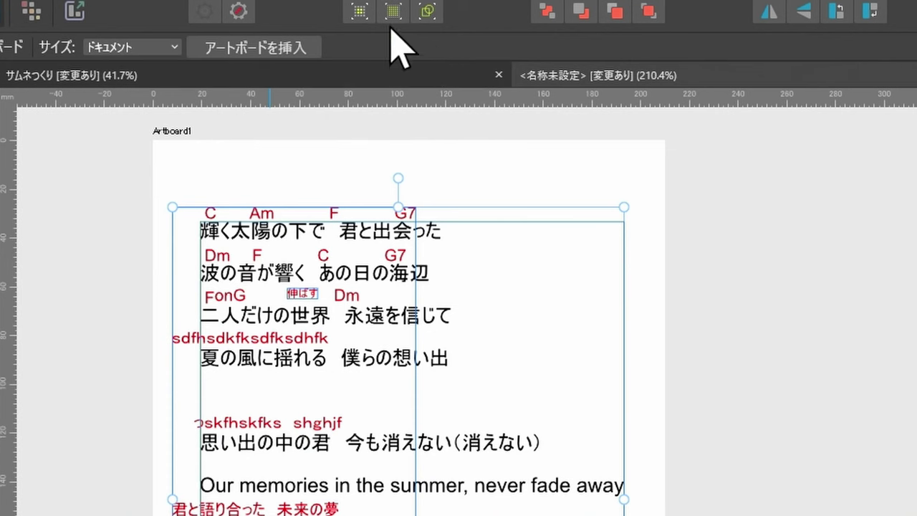
# Insert a second artboard and Ctrl-drag a copy of the lyrics onto Artboard2.
pyautogui.click(306, 49)
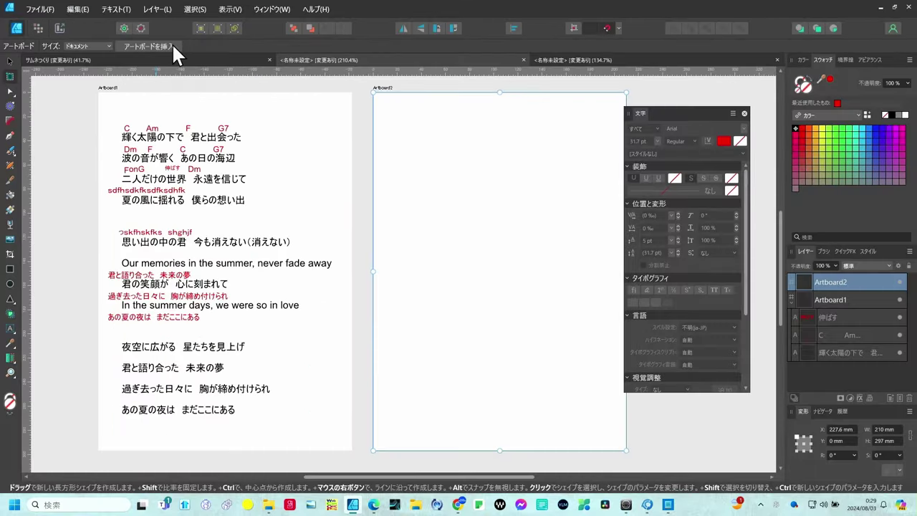
pyautogui.click(9, 62)
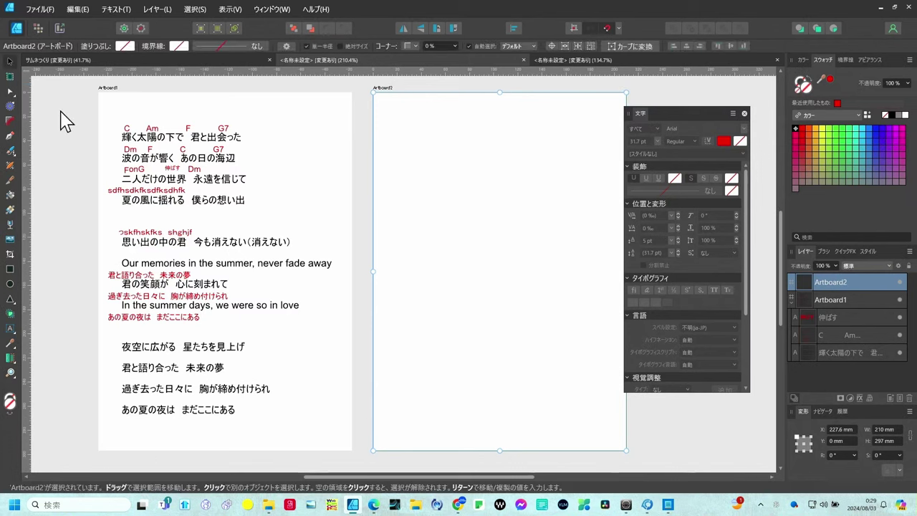
pyautogui.moveTo(60, 106); pyautogui.dragTo(343, 430)
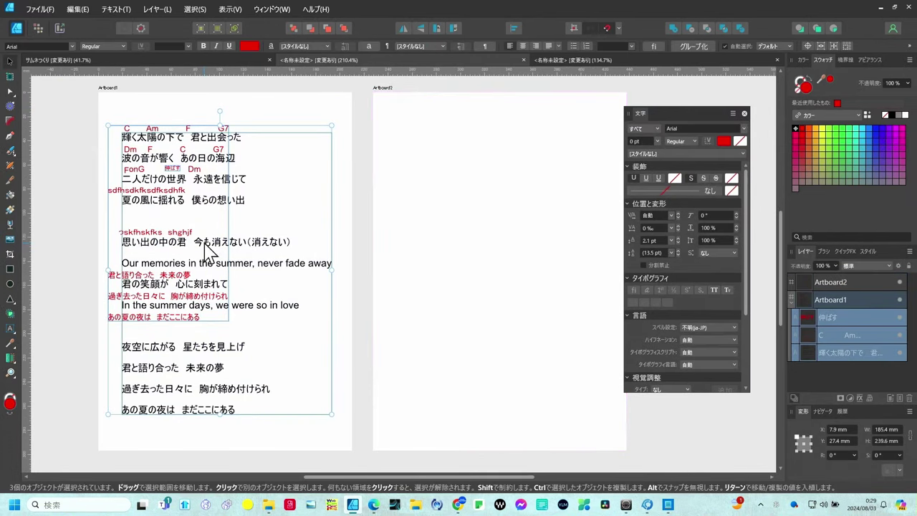
pyautogui.moveTo(228, 252); pyautogui.dragTo(492, 261)
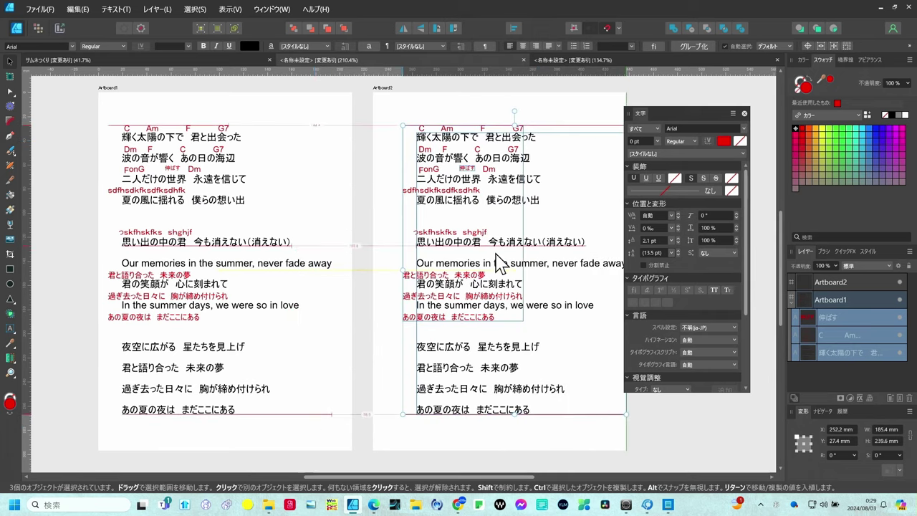
pyautogui.hotkey('shift', 'Right')
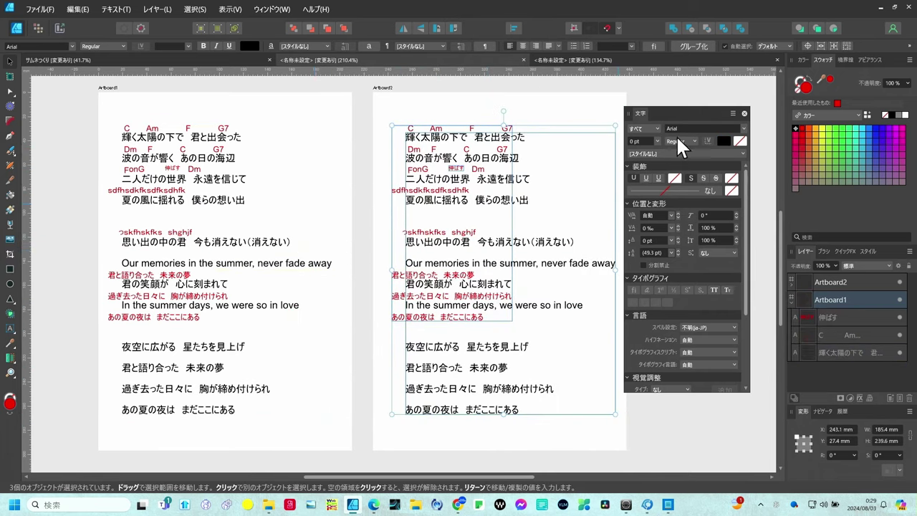
pyautogui.moveTo(678, 113); pyautogui.dragTo(712, 117)
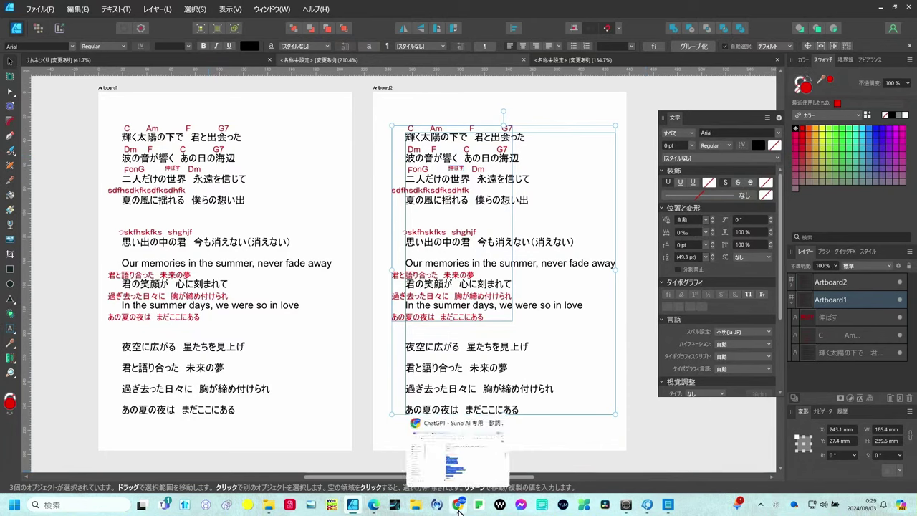
# In the ChatGPT chat in Chrome, select the lyrics from Bridge through Outro.
pyautogui.click(458, 505)
pyautogui.scroll(-4, 341, 252)
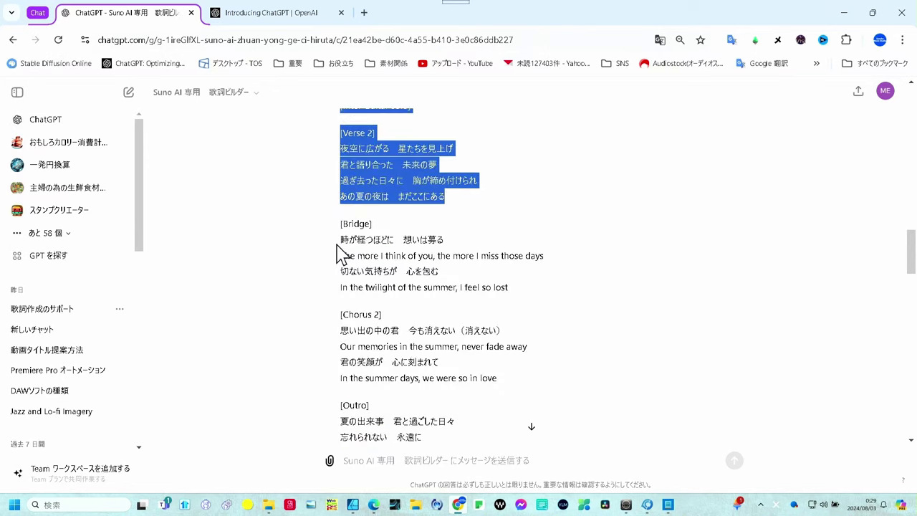
pyautogui.click(344, 239)
pyautogui.moveTo(344, 239); pyautogui.dragTo(458, 437)
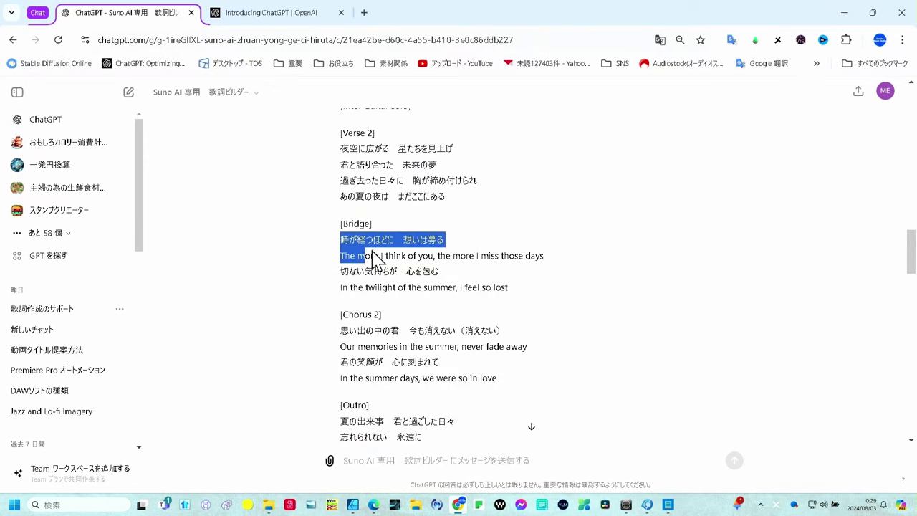
pyautogui.scroll(-2, 458, 315)
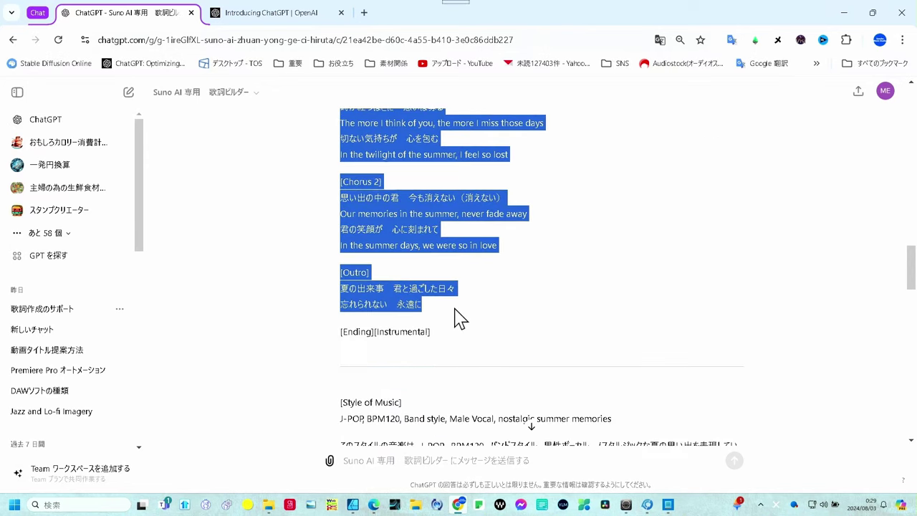
pyautogui.hotkey('alt', 'Tab')
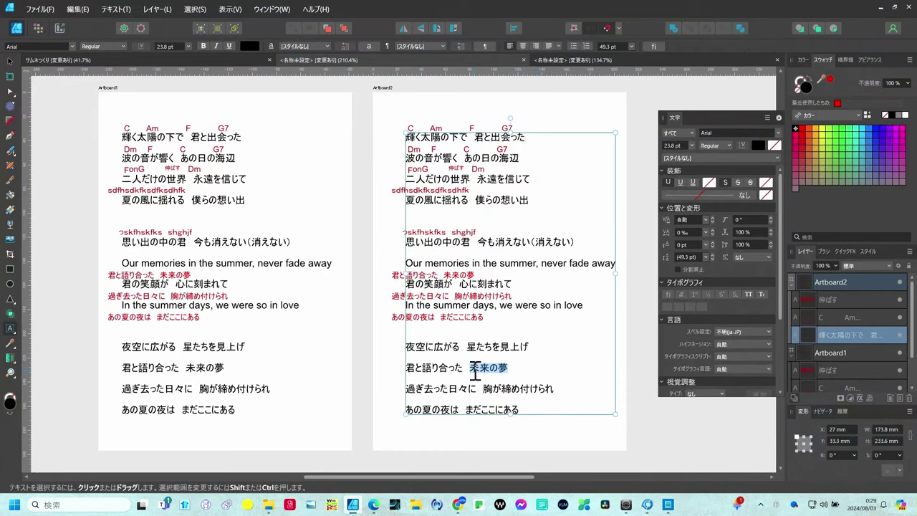
pyautogui.hotkey('ctrl', 'a')
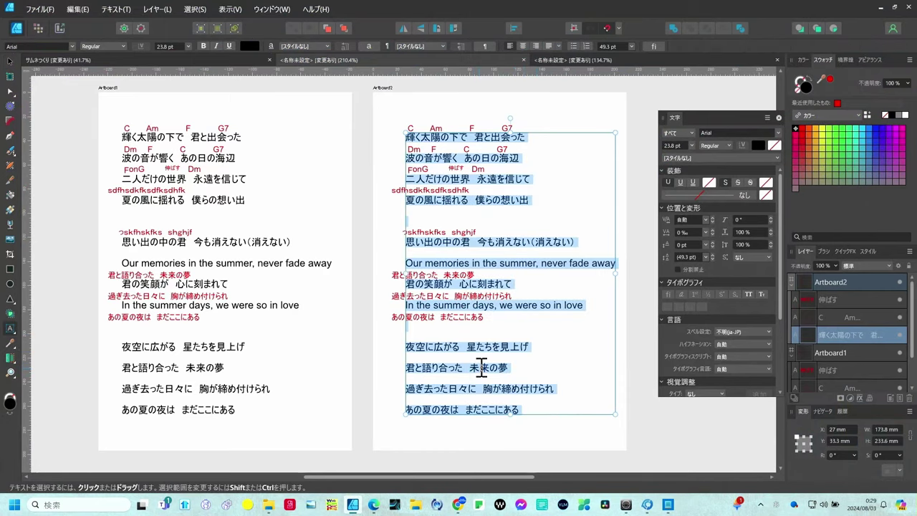
pyautogui.hotkey('ctrl', 'v')
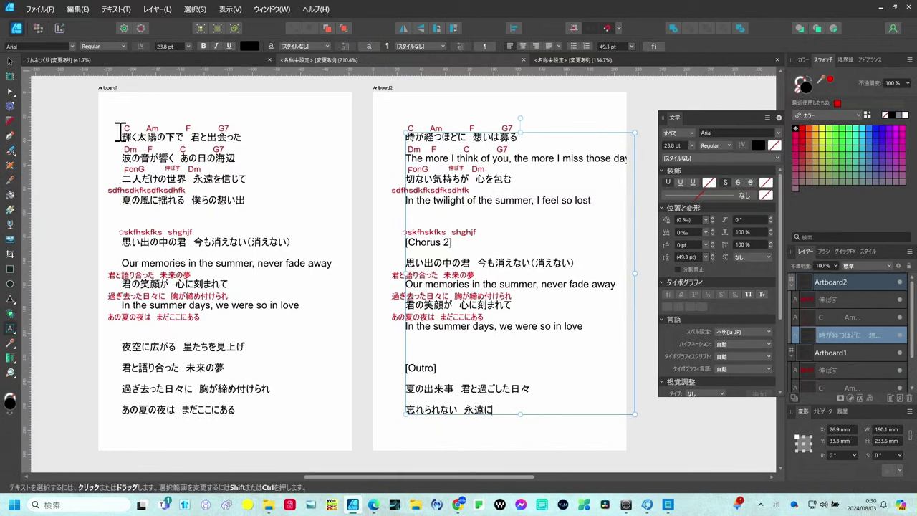
pyautogui.moveTo(119, 132); pyautogui.dragTo(239, 192)
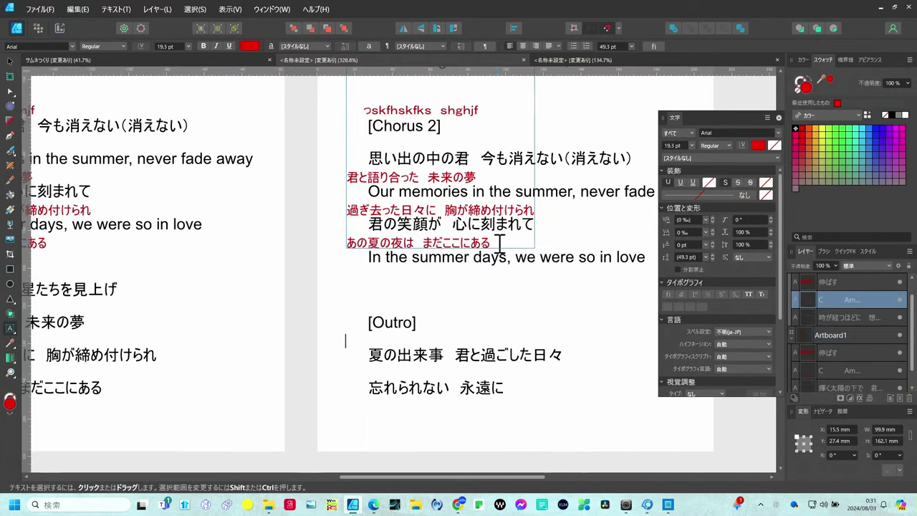
pyautogui.click(501, 239)
pyautogui.scroll(2, 502, 239)
pyautogui.scroll(3, 502, 242)
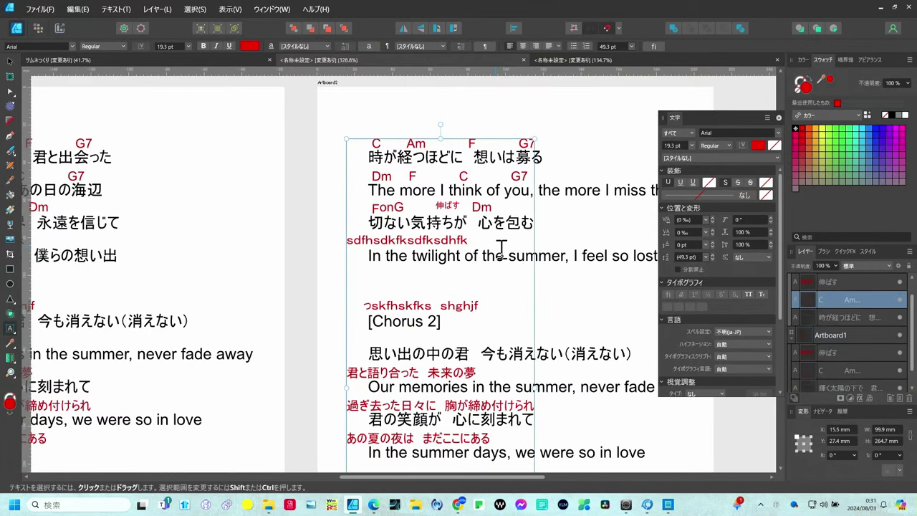
pyautogui.scroll(-2, 498, 246)
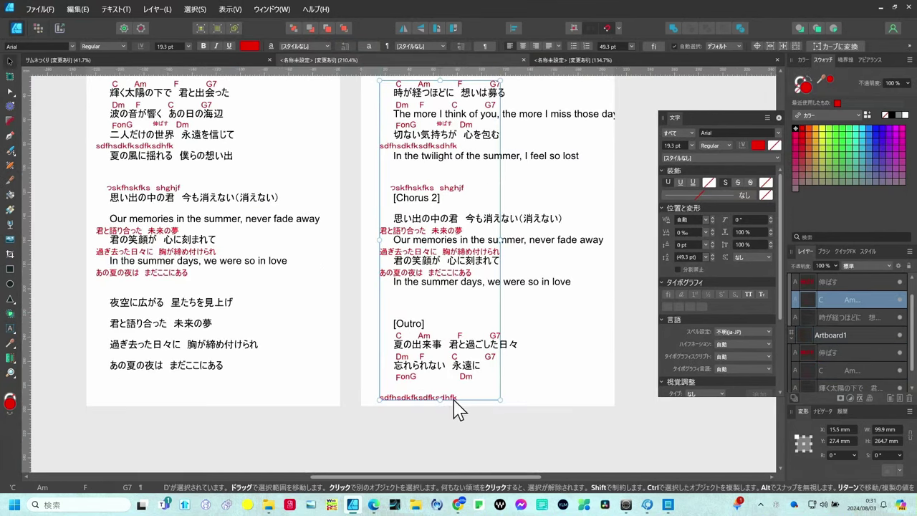
# Remove the stray filler and chord lines ending Artboard2's Outro, and delete the spaces before F.
pyautogui.press('Left')
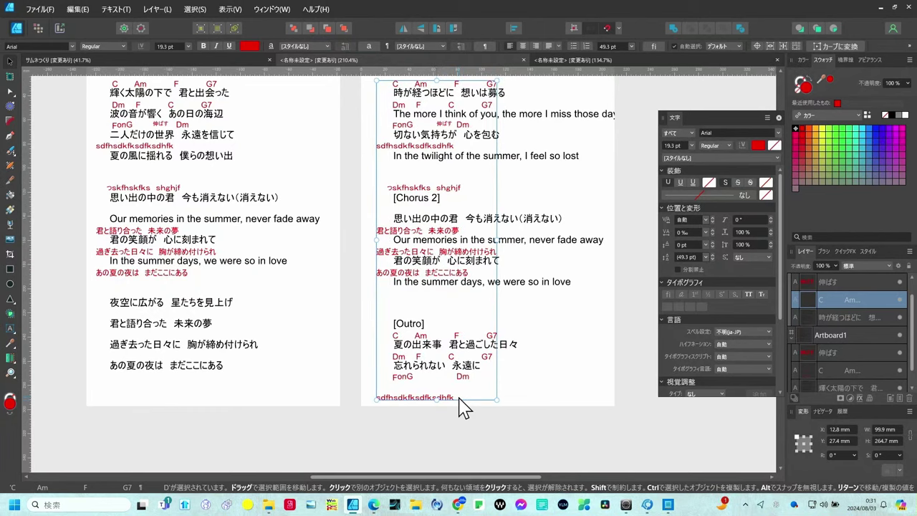
pyautogui.doubleClick(459, 399)
pyautogui.press('BackSpace')
pyautogui.press('BackSpace')
pyautogui.press('BackSpace')
pyautogui.press('BackSpace')
pyautogui.press('BackSpace')
pyautogui.press('BackSpace')
pyautogui.press('BackSpace')
pyautogui.press('BackSpace')
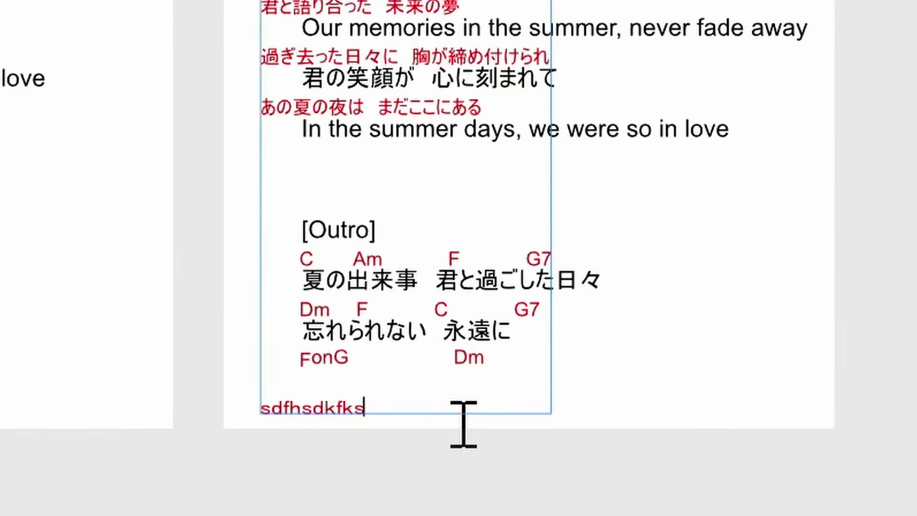
pyautogui.press('BackSpace')
pyautogui.press('BackSpace')
pyautogui.press('BackSpace')
pyautogui.press('BackSpace')
pyautogui.press('BackSpace')
pyautogui.press('BackSpace')
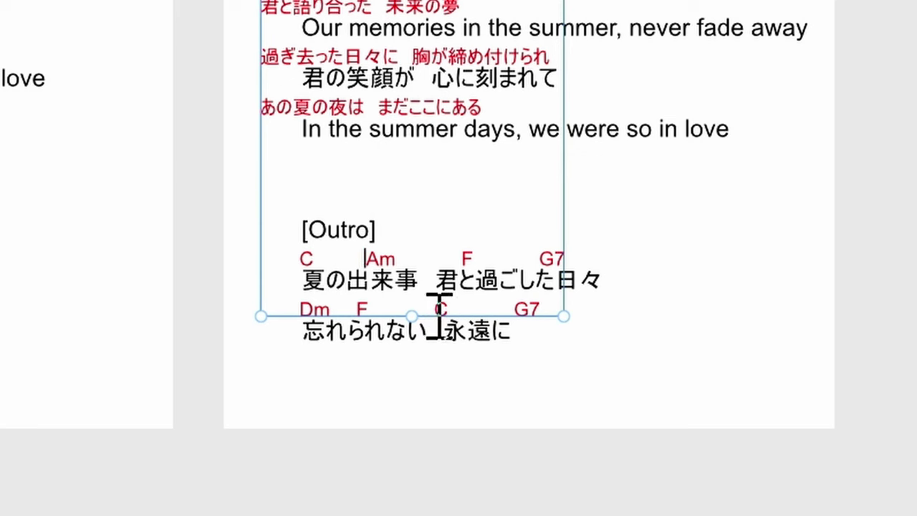
pyautogui.hotkey('ctrl', 'space')
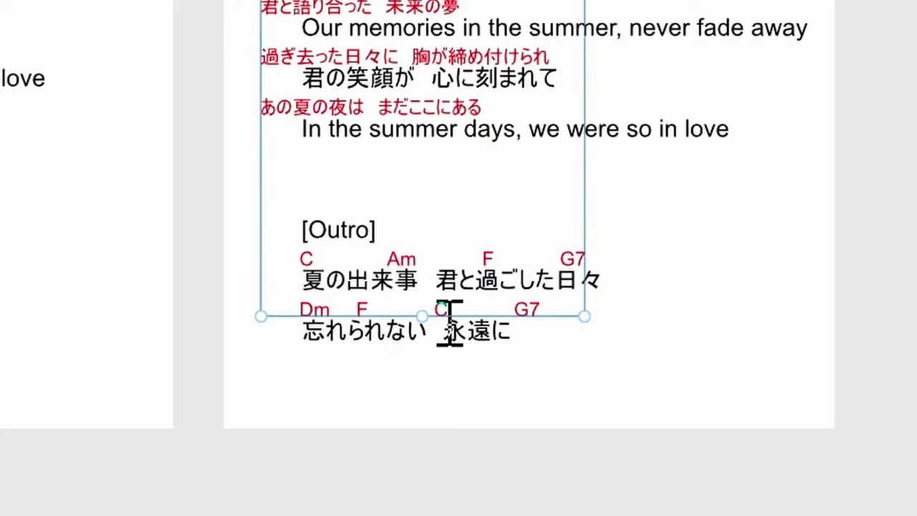
pyautogui.press('BackSpace')
pyautogui.press('BackSpace')
pyautogui.press('BackSpace')
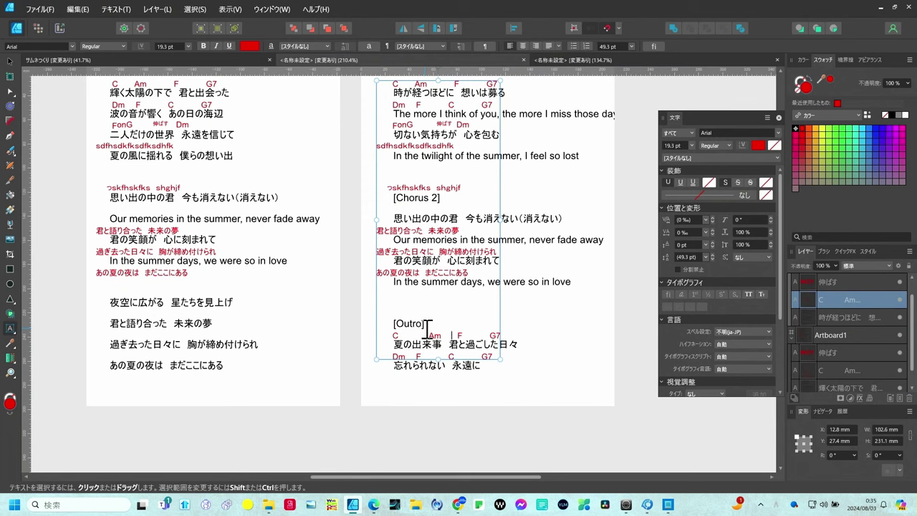
pyautogui.click(44, 8)
pyautogui.click(86, 279)
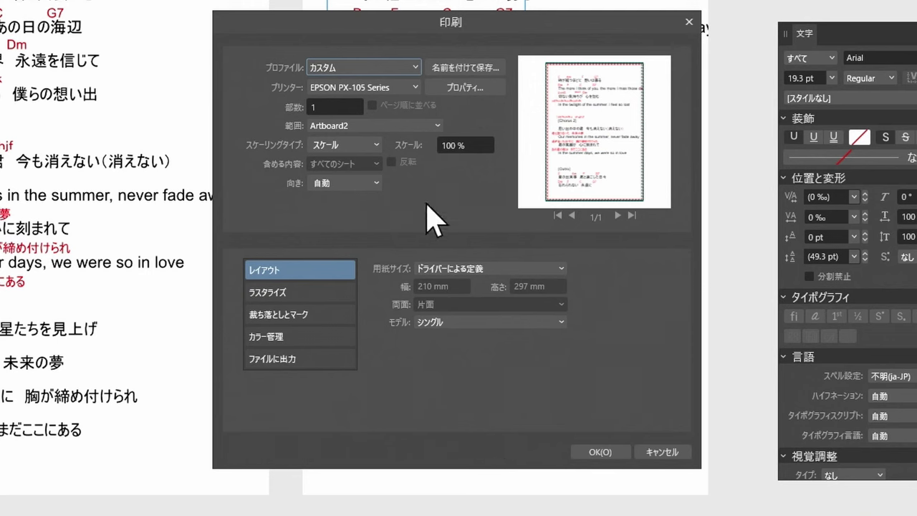
pyautogui.click(357, 125)
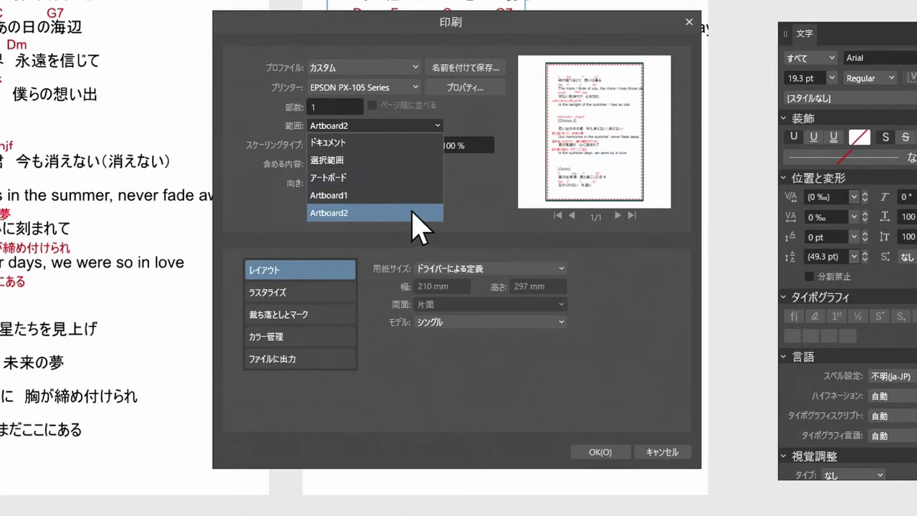
pyautogui.click(402, 179)
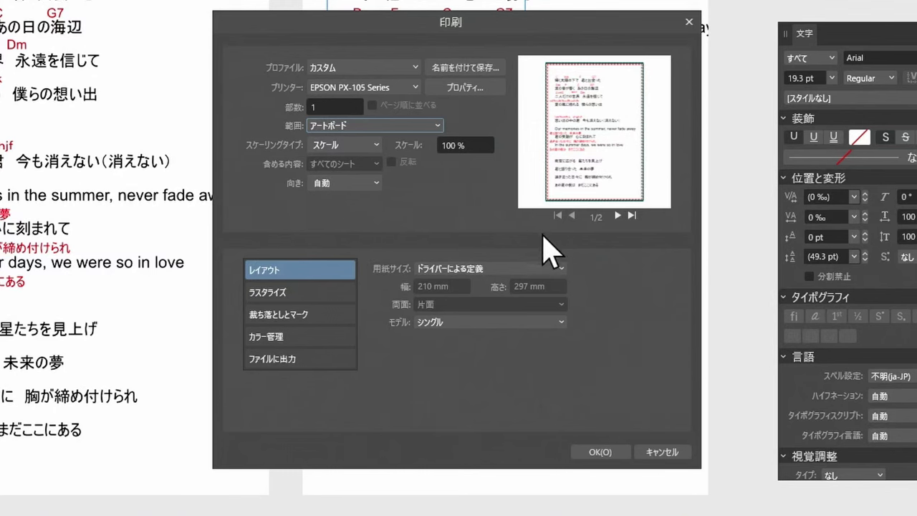
pyautogui.click(620, 217)
pyautogui.click(576, 218)
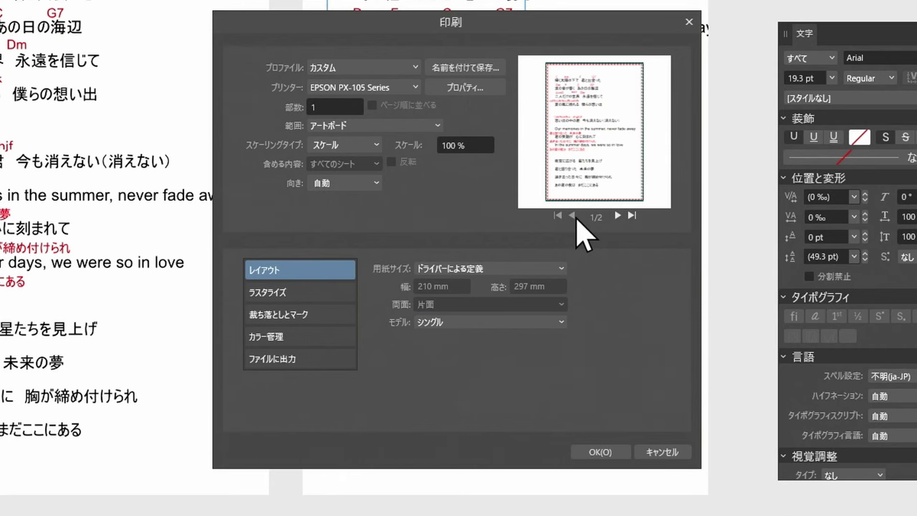
pyautogui.click(663, 454)
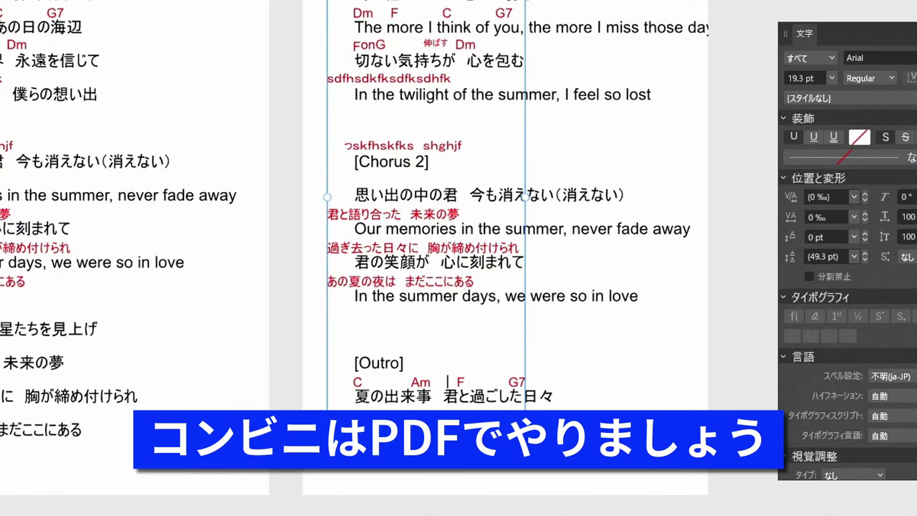
pyautogui.click(642, 490)
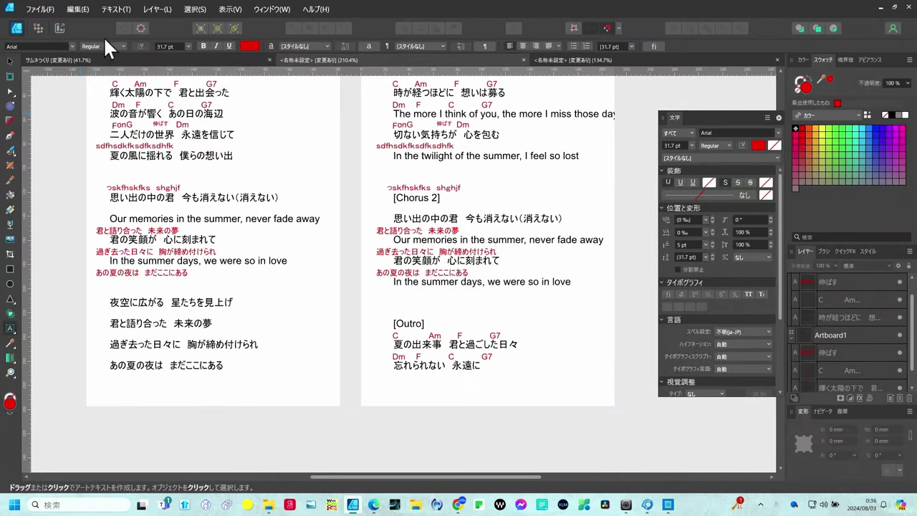
# Export the whole document (全ドキュメント) as PDF instead of JPEG.
pyautogui.click(49, 8)
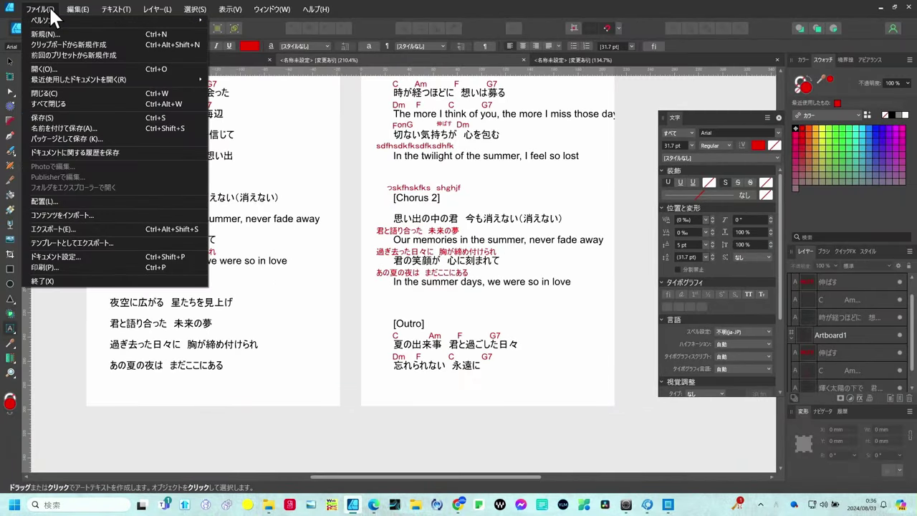
pyautogui.click(62, 229)
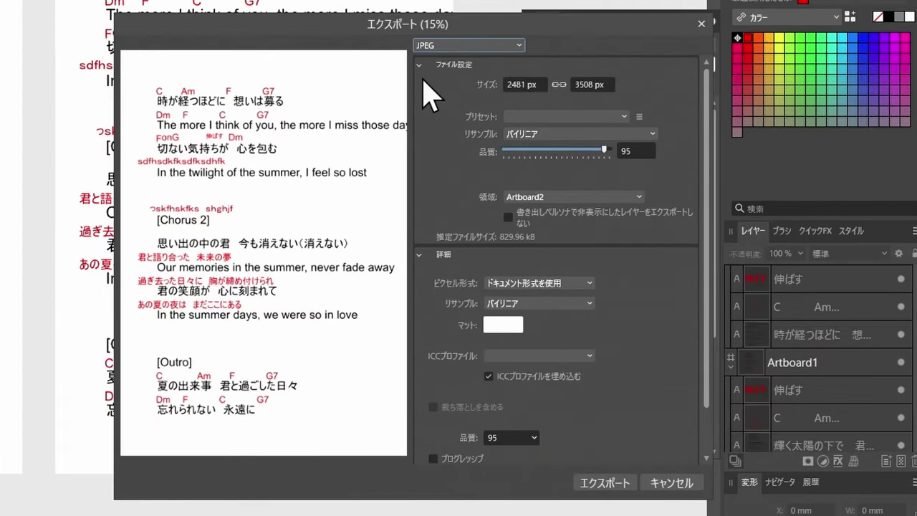
pyautogui.click(514, 46)
pyautogui.click(443, 146)
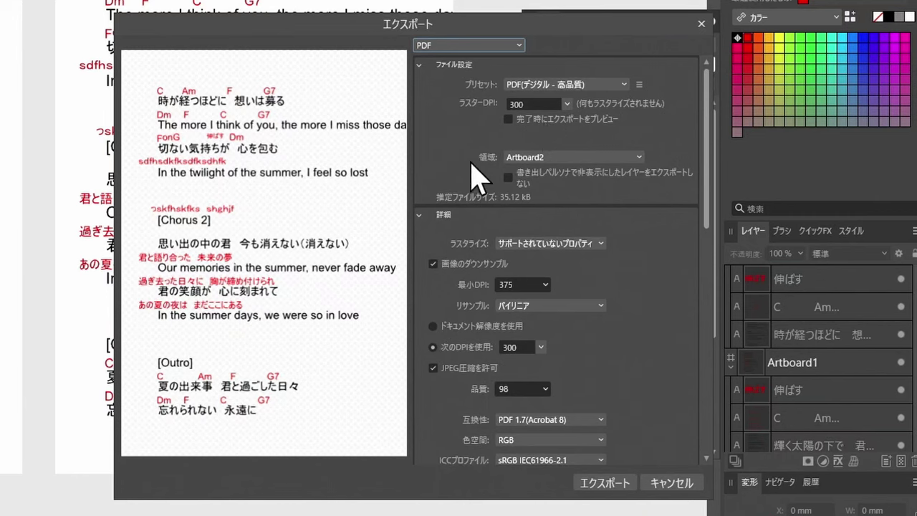
pyautogui.click(638, 158)
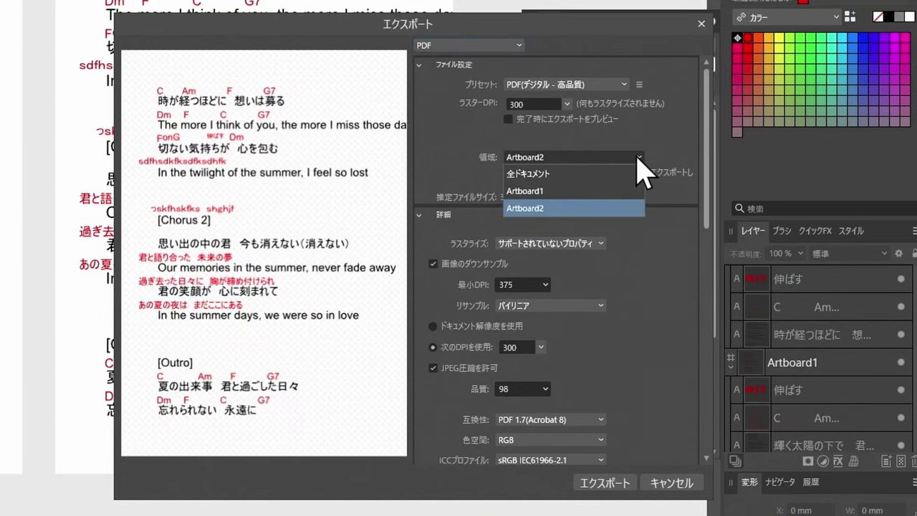
pyautogui.click(607, 174)
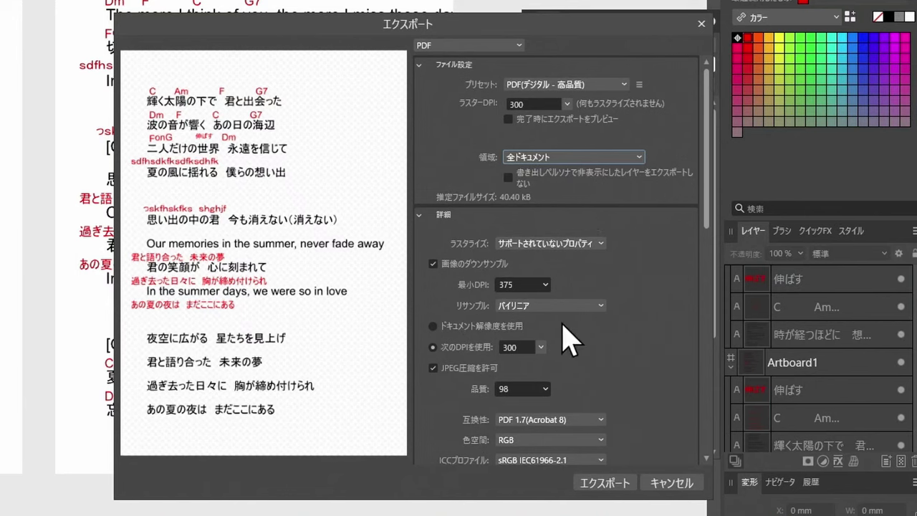
pyautogui.click(604, 486)
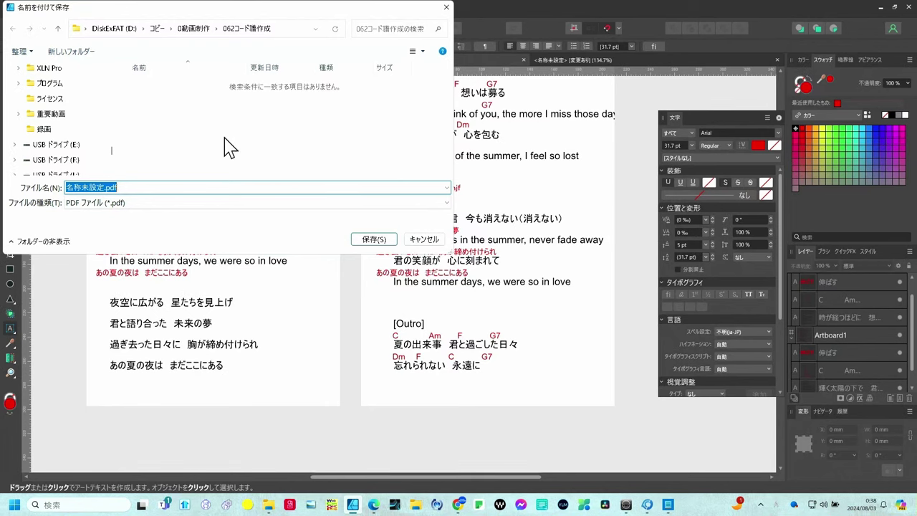
# Name the PDF コード譜01 and save it in the 062コード譜作成 folder.
pyautogui.click(96, 187)
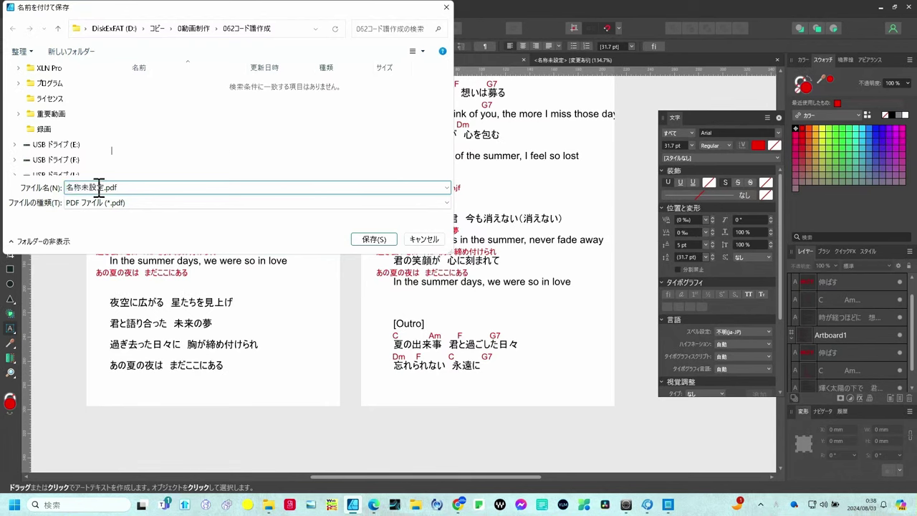
pyautogui.doubleClick(102, 187)
pyautogui.write('コード譜01')
pyautogui.click(366, 239)
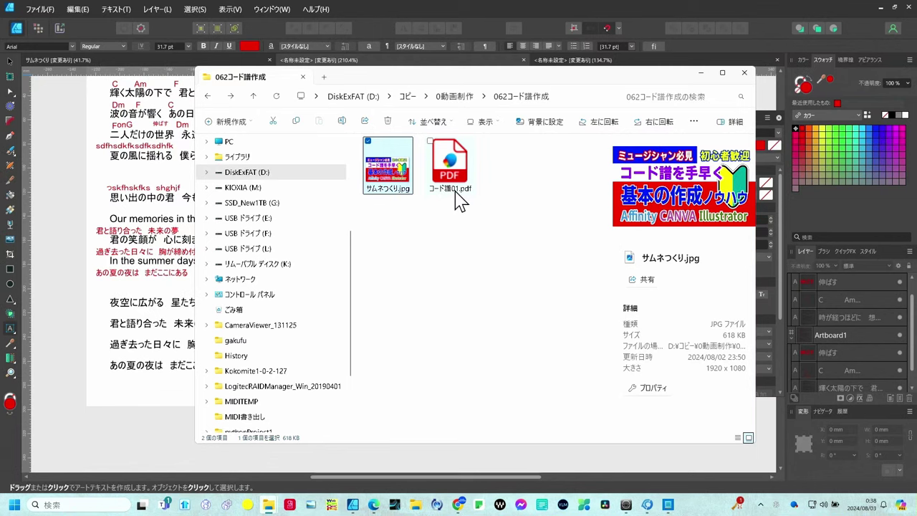
pyautogui.moveTo(450, 163)
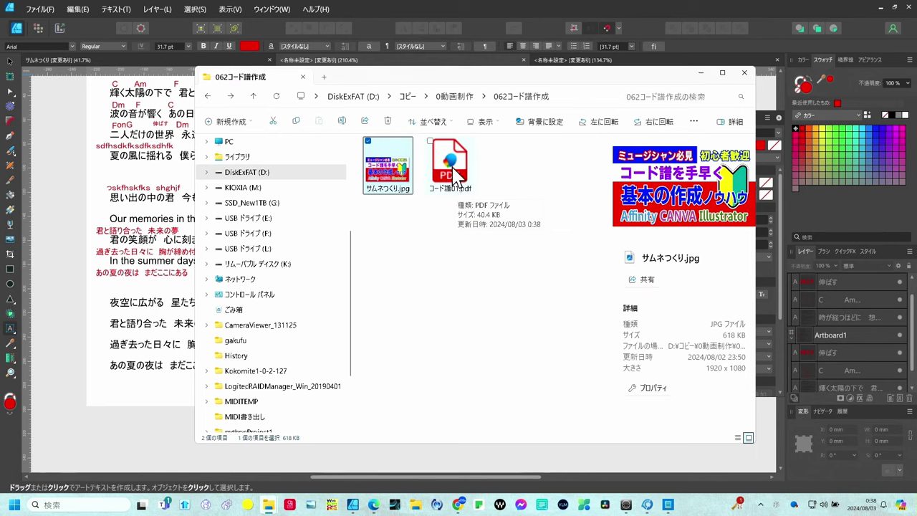
# Open コード譜01.pdf in Microsoft Edge via プログラムから開く.
pyautogui.rightClick(451, 172)
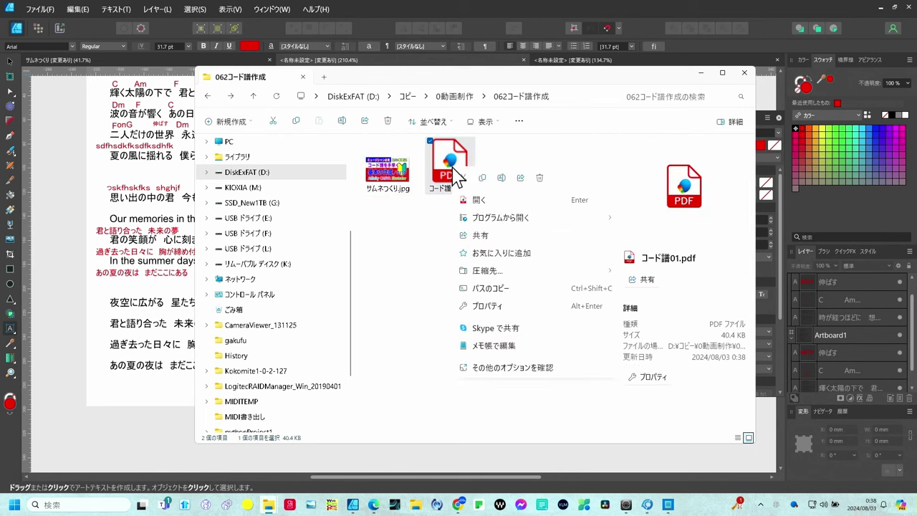
pyautogui.moveTo(500, 217)
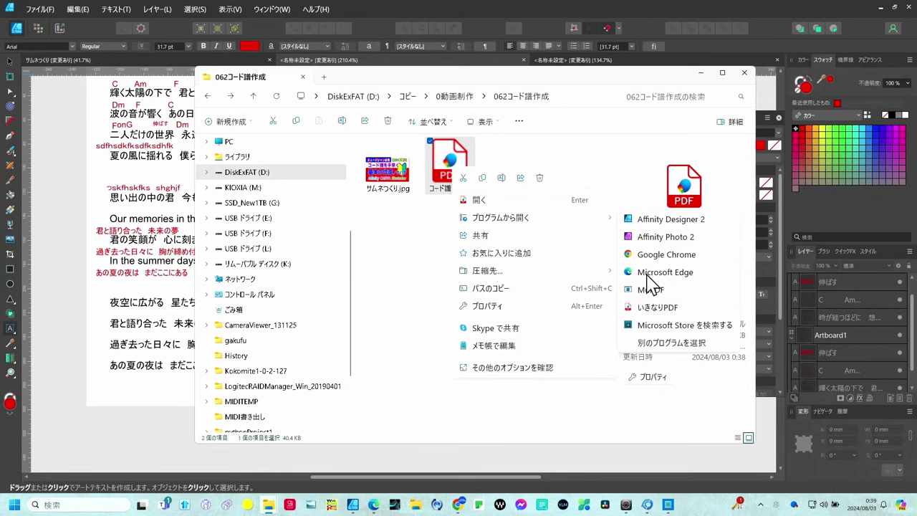
pyautogui.click(648, 273)
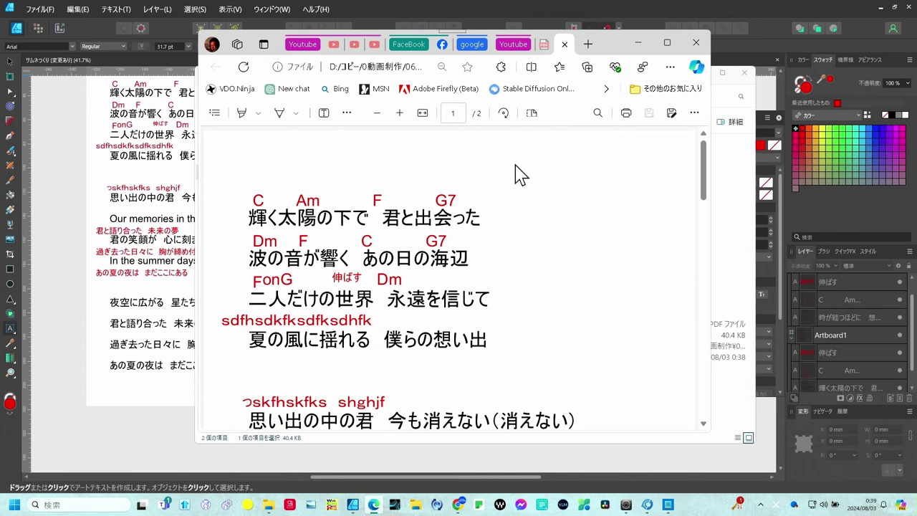
pyautogui.click(382, 117)
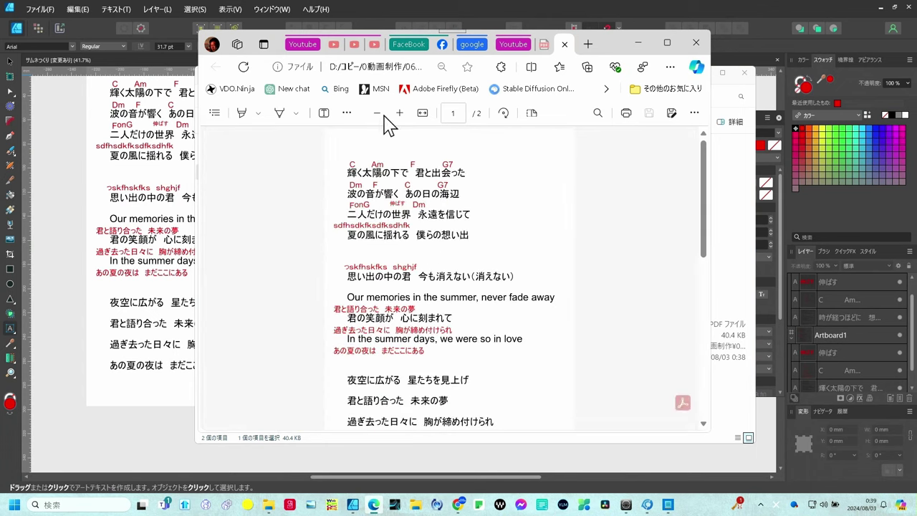
pyautogui.click(383, 117)
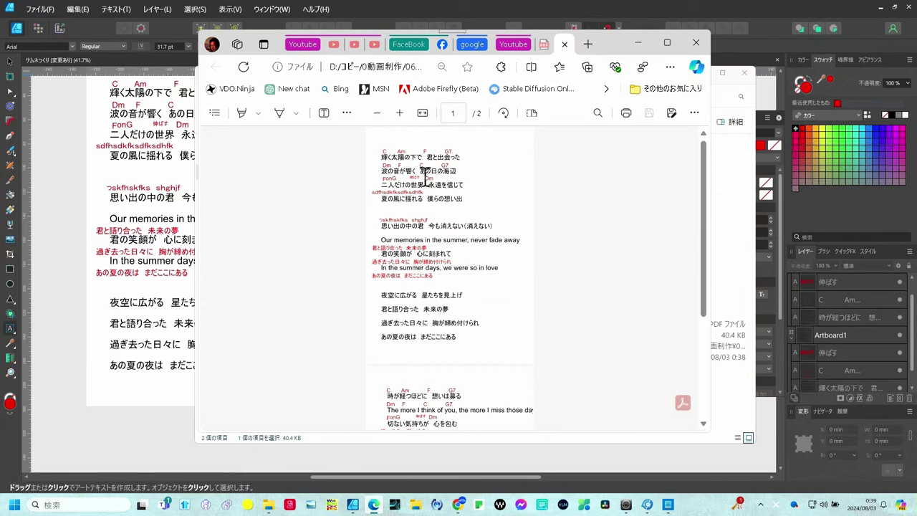
pyautogui.scroll(-1, 481, 323)
pyautogui.scroll(-2, 481, 328)
pyautogui.scroll(3, 481, 326)
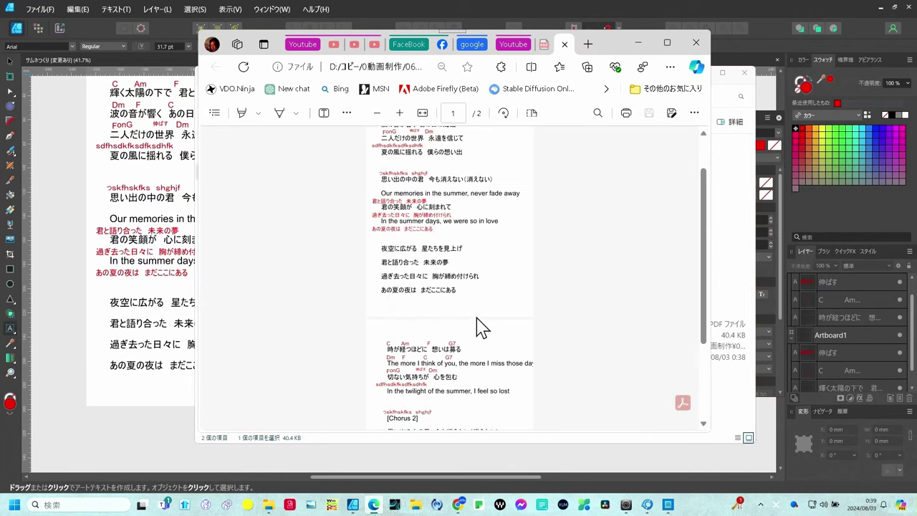